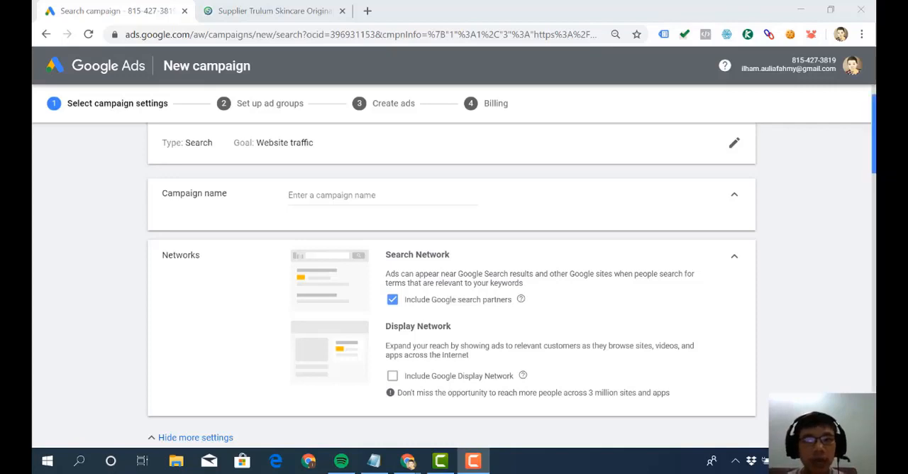
- Name the new search campaign "TRULUM / 0701220"
drag(874, 133, 873, 124)
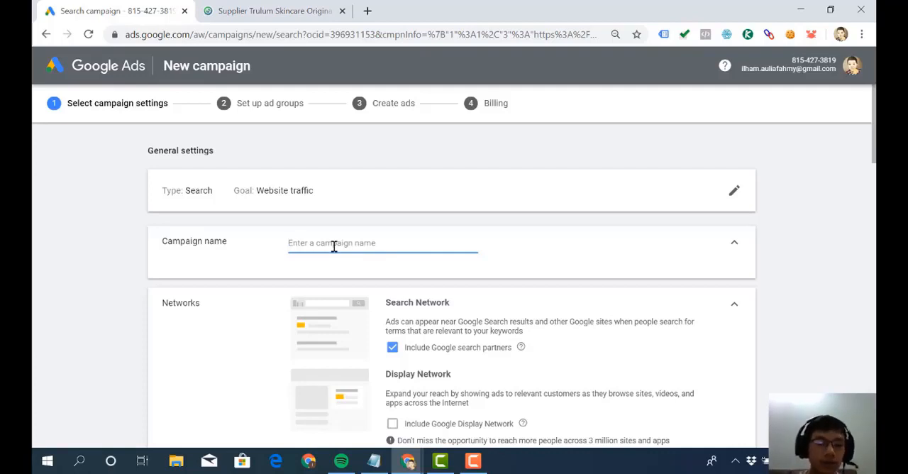
text(TR)
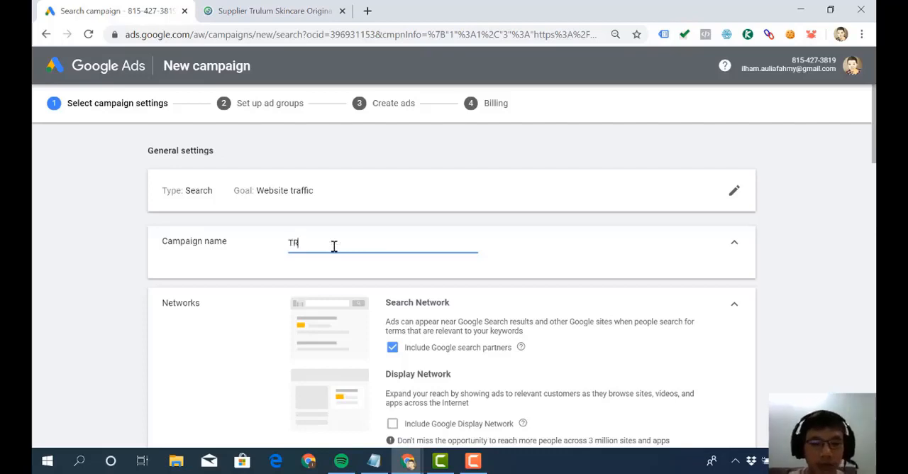
text(ULUM /)
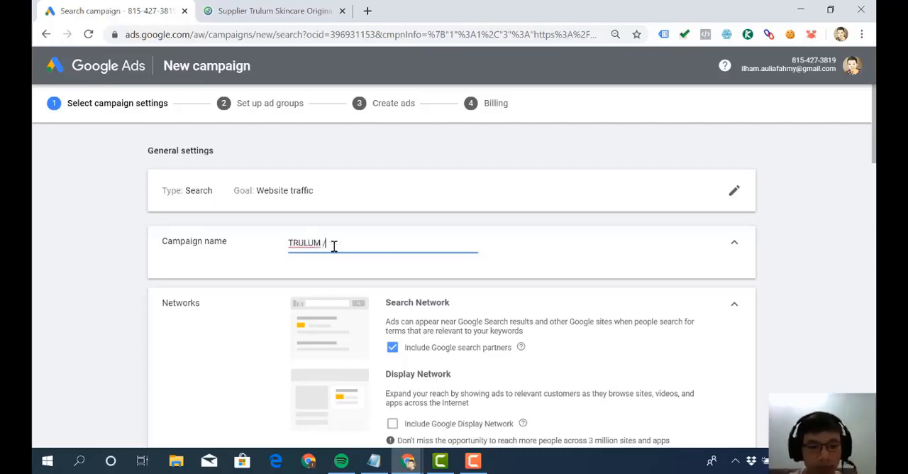
text( d70)
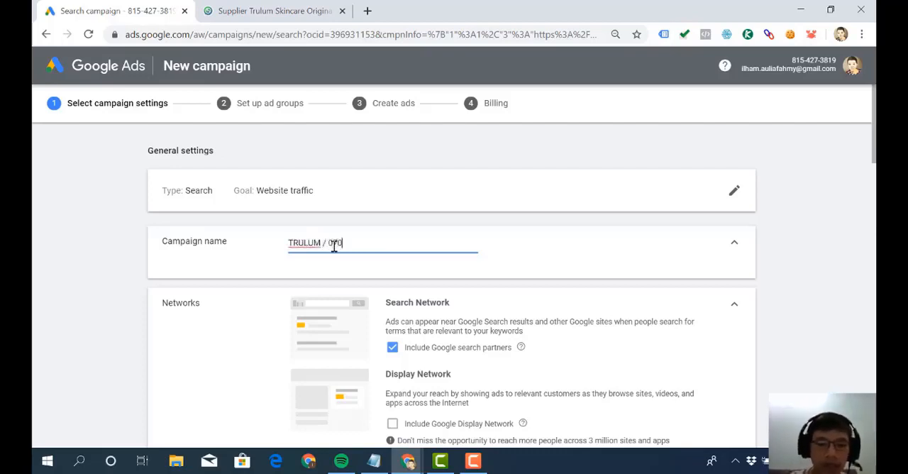
text(1220)
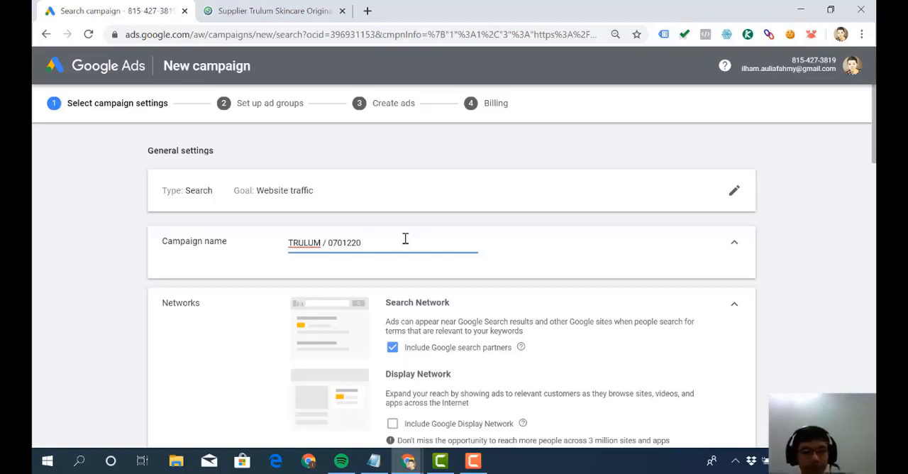
scroll(405, 238, down, 2)
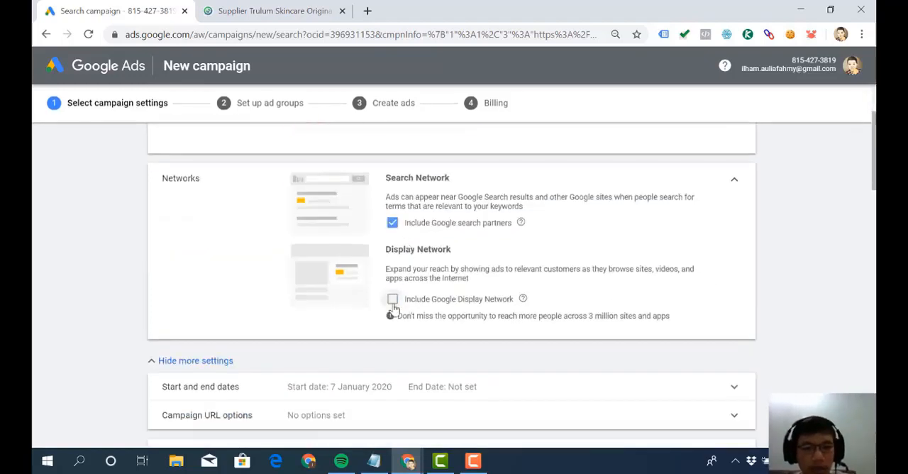
click(393, 301)
scroll(388, 238, up, 1)
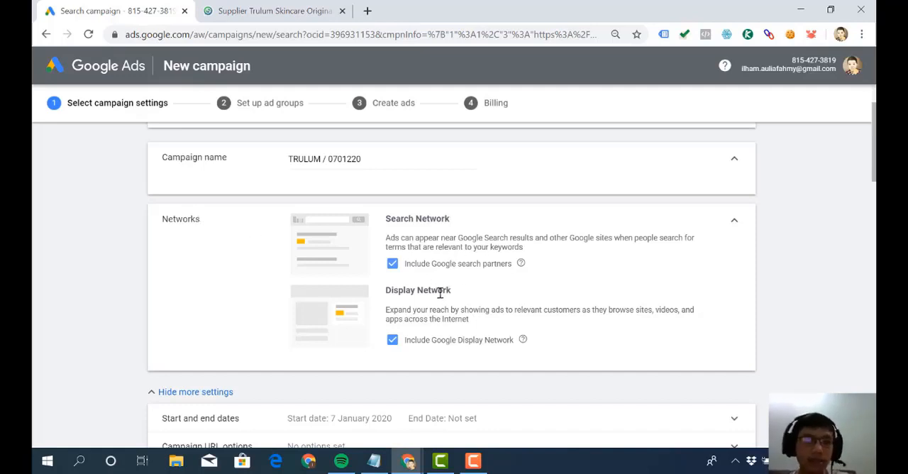
click(392, 341)
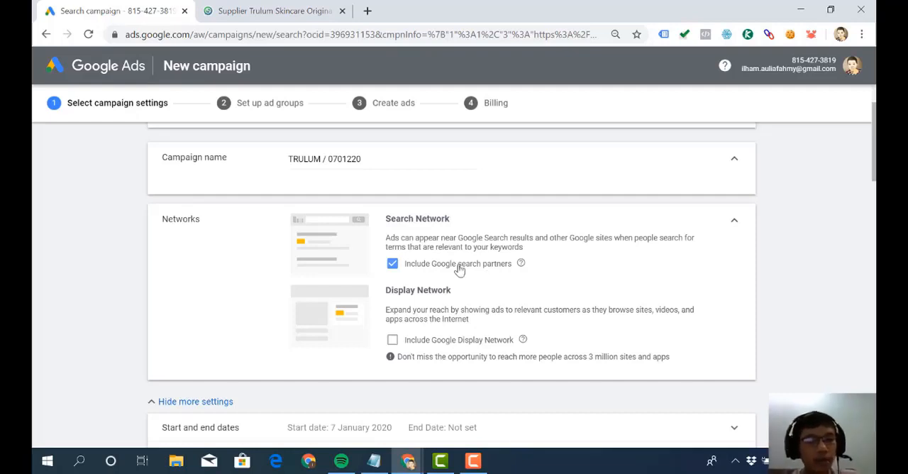
click(458, 264)
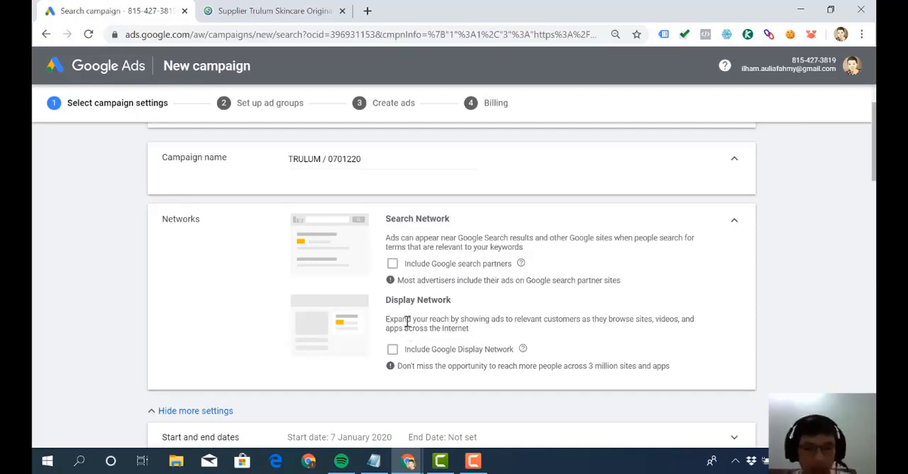
click(414, 268)
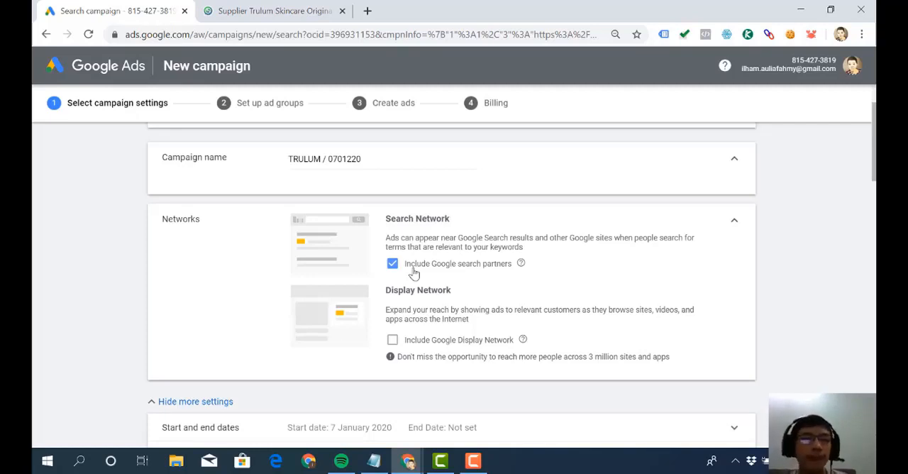
scroll(415, 271, down, 1)
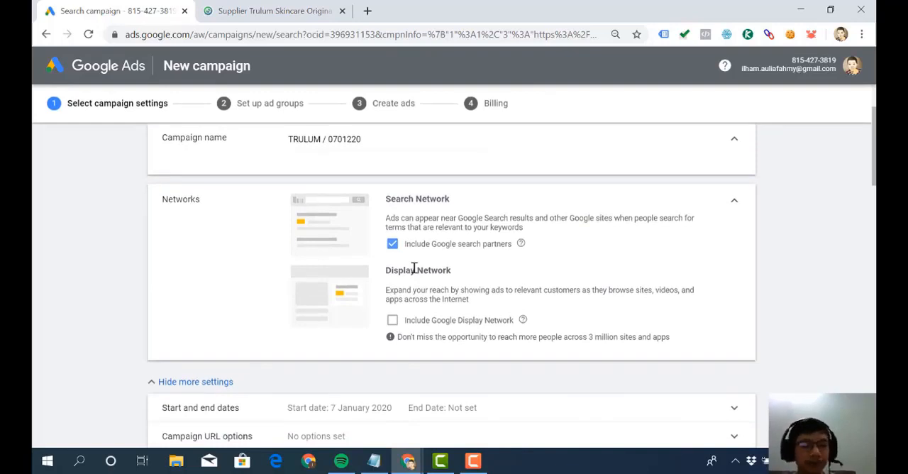
scroll(412, 273, down, 3)
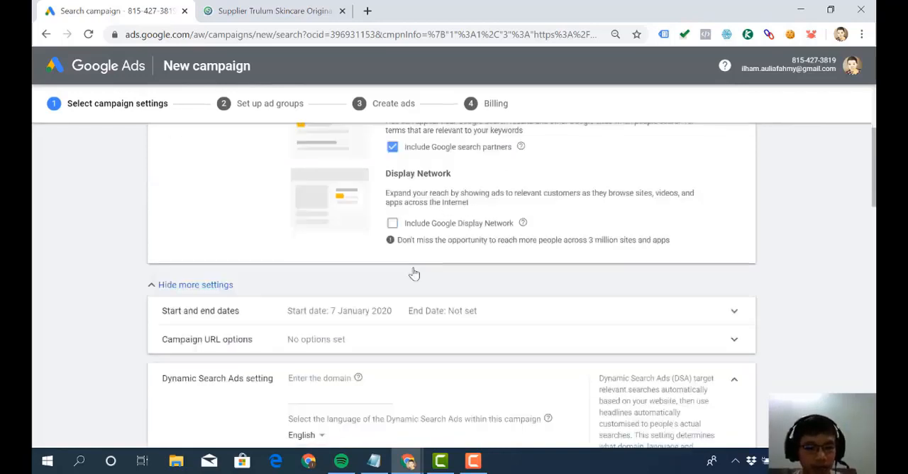
scroll(396, 293, down, 1)
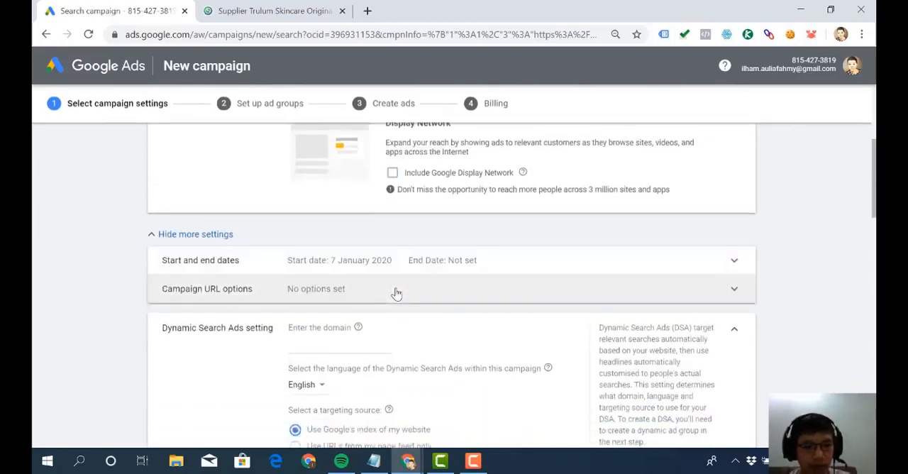
click(236, 234)
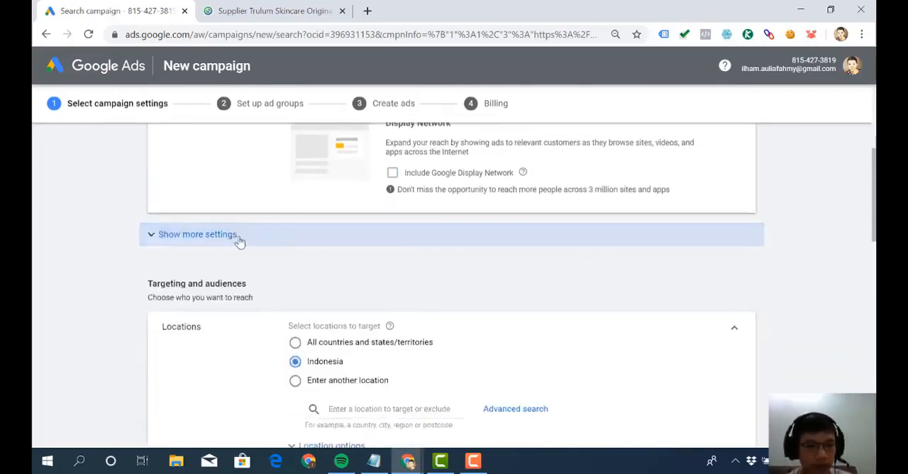
click(218, 243)
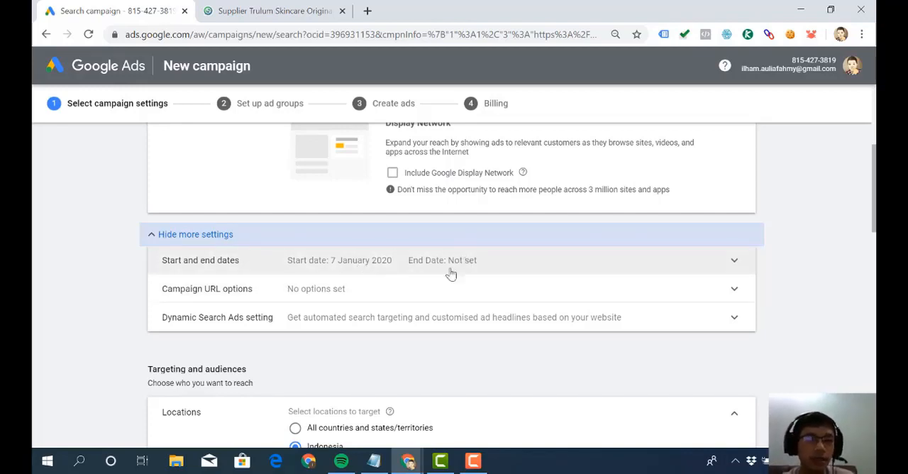
click(475, 462)
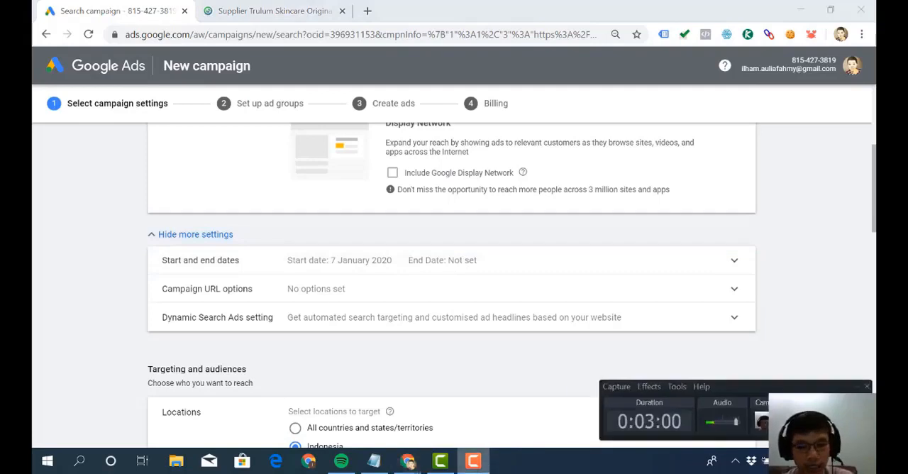
click(475, 462)
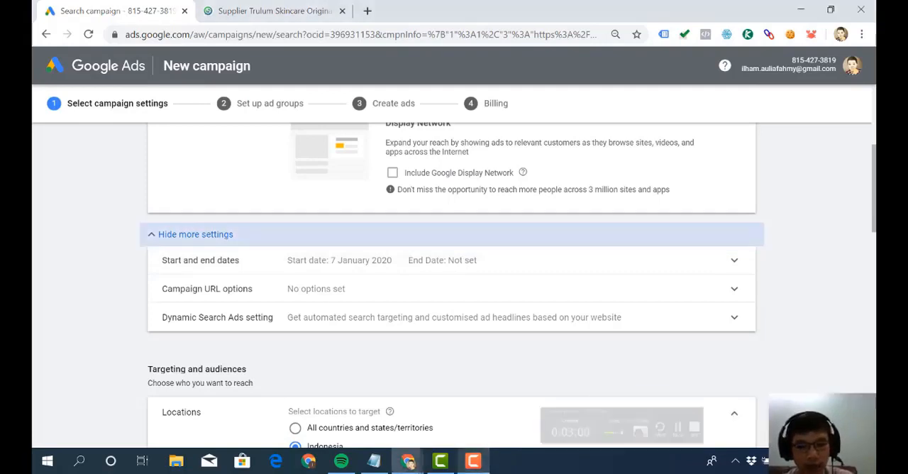
- Examine the campaign URL options, including the tracking template field, and collapse them again
click(423, 283)
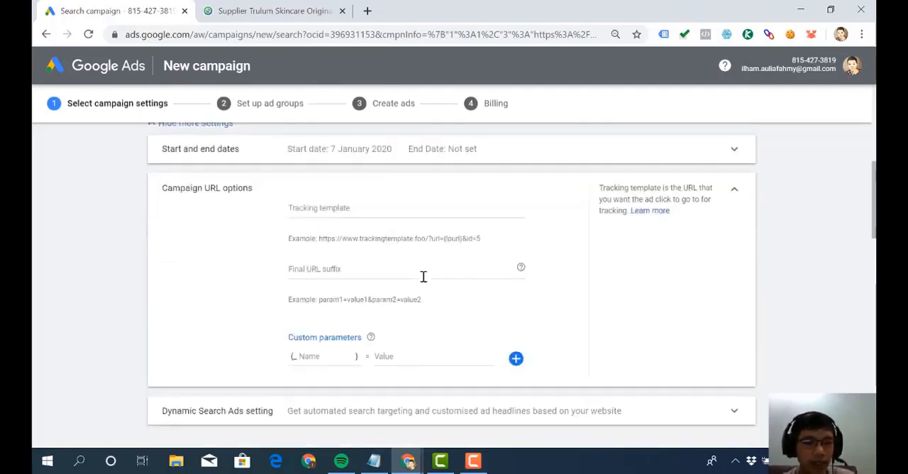
click(393, 207)
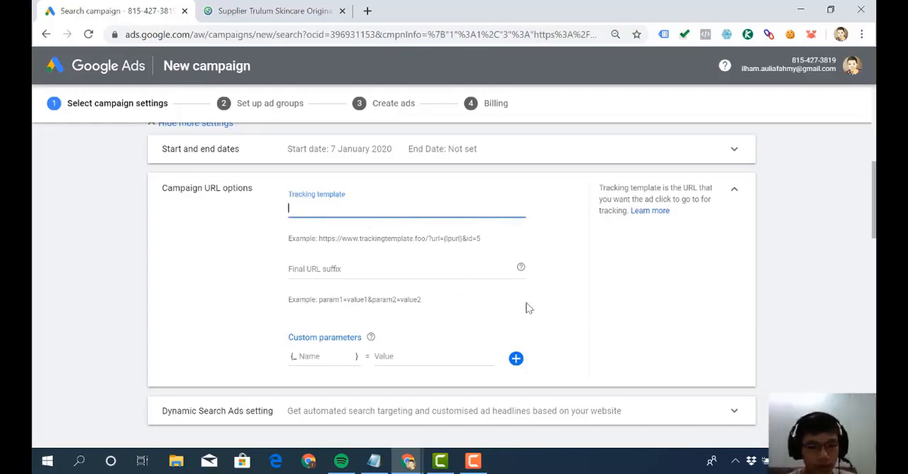
click(735, 193)
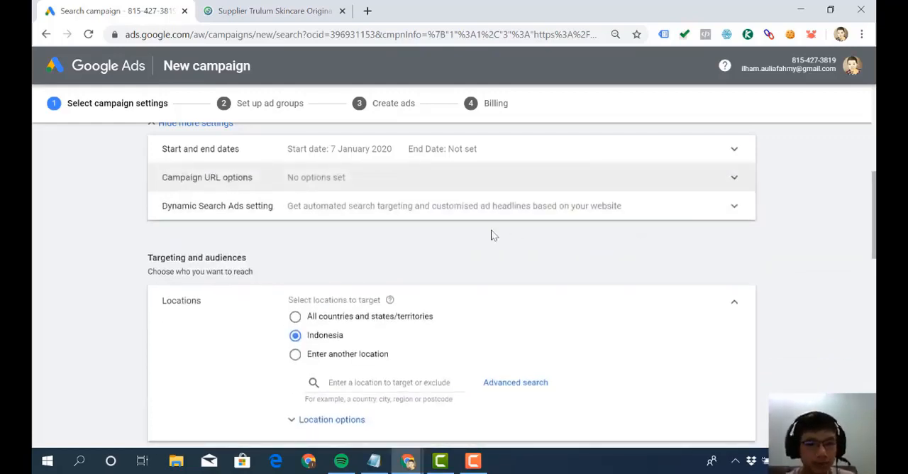
click(346, 215)
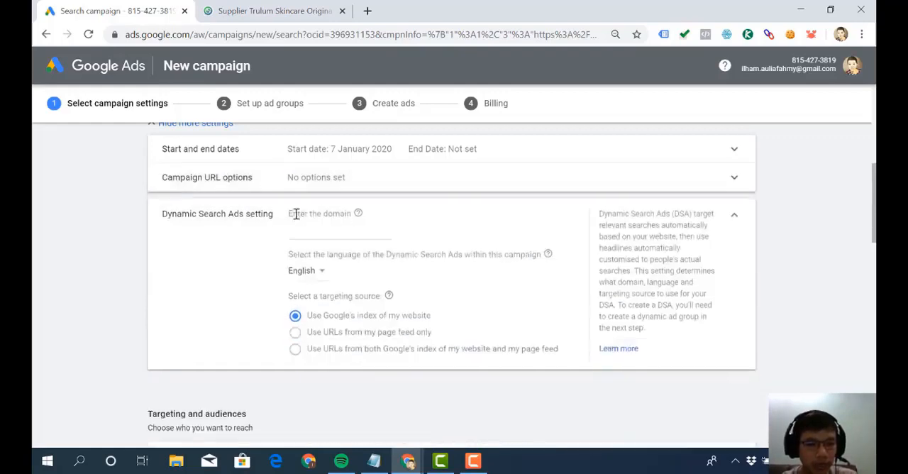
click(341, 235)
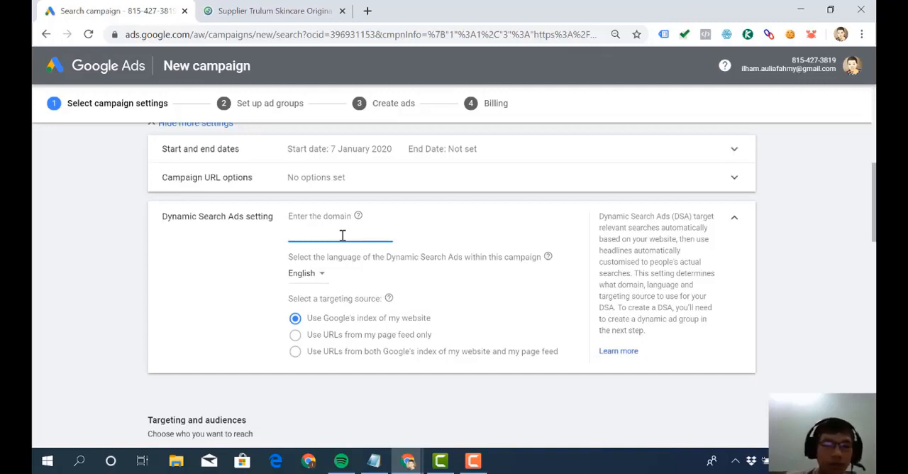
text(ww.)
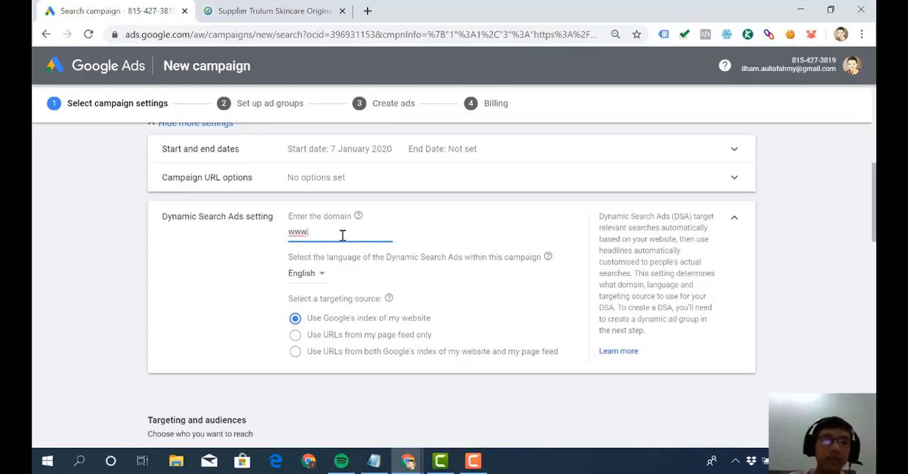
click(294, 10)
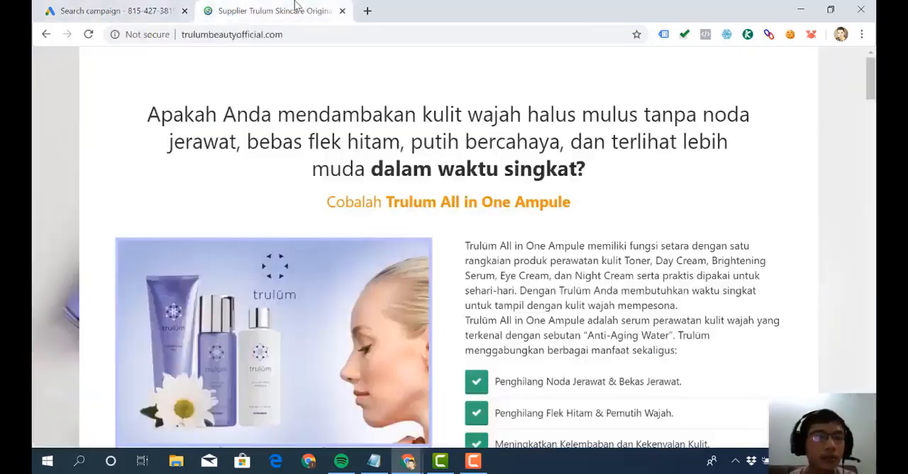
click(257, 34)
drag(257, 34, 124, 34)
key(ctrl+c)
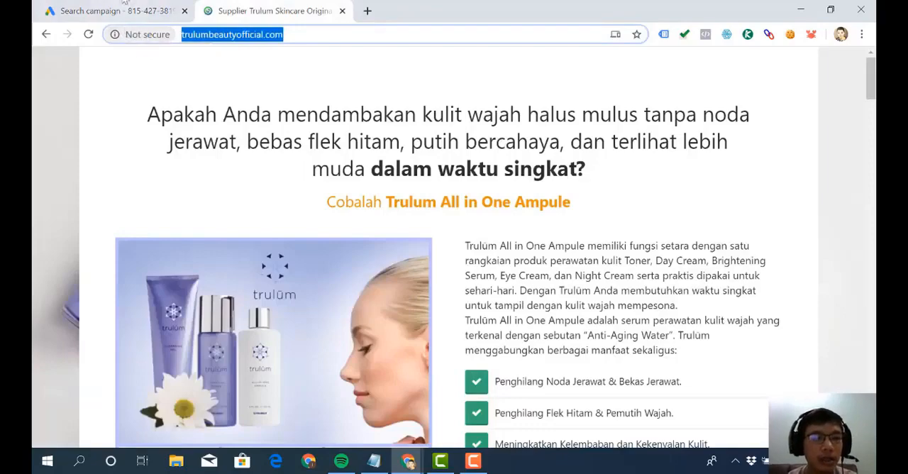
click(121, 9)
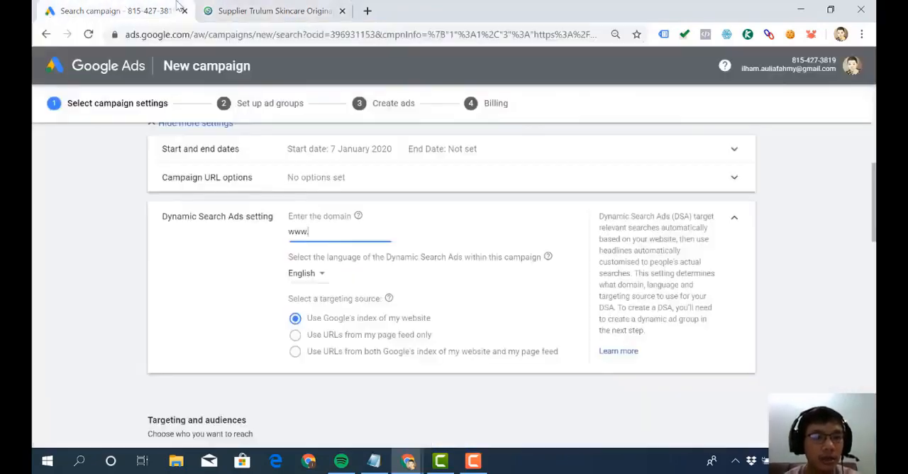
key(ctrl+a)
key(ctrl+v)
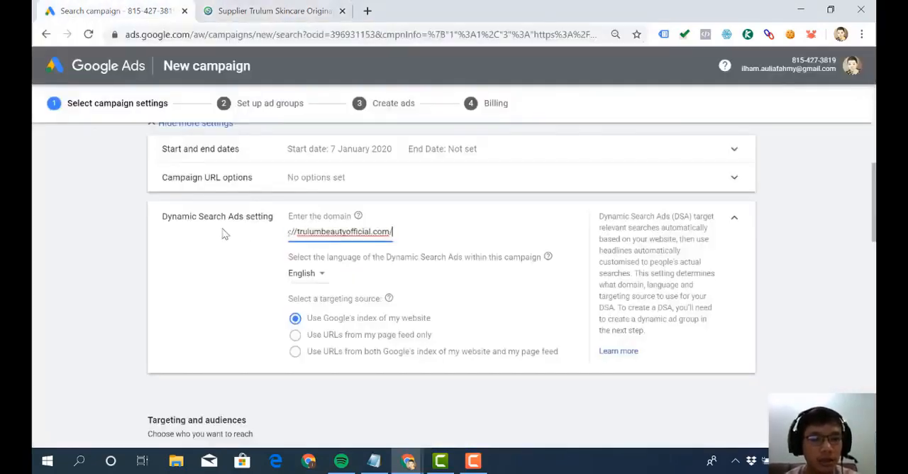
- Set the Dynamic Search Ads language to Indonesian and check it against the language of the landing page
click(316, 280)
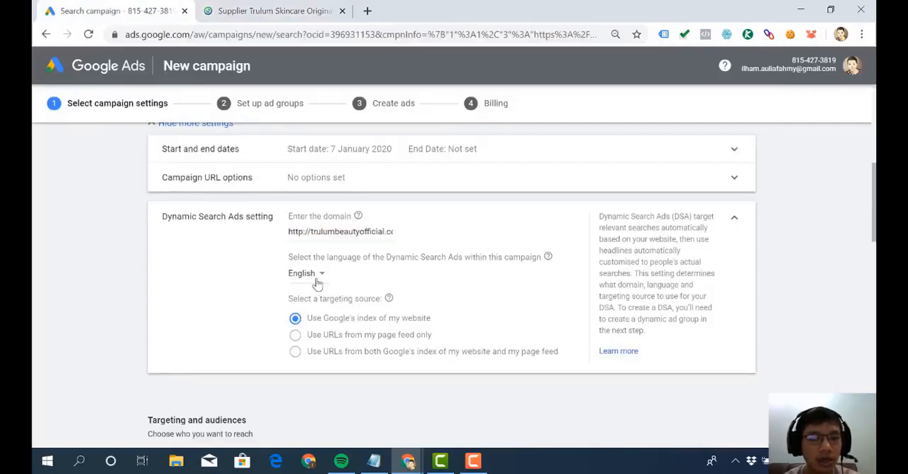
scroll(319, 241, down, 2)
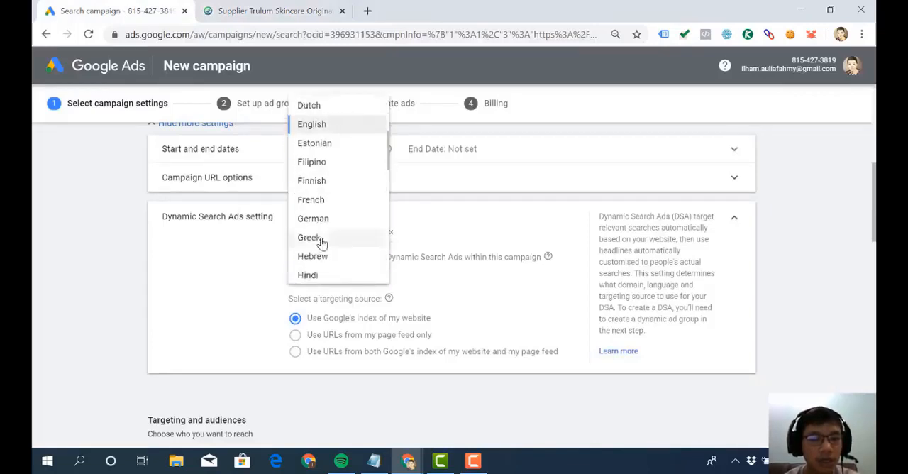
scroll(324, 227, down, 2)
click(322, 214)
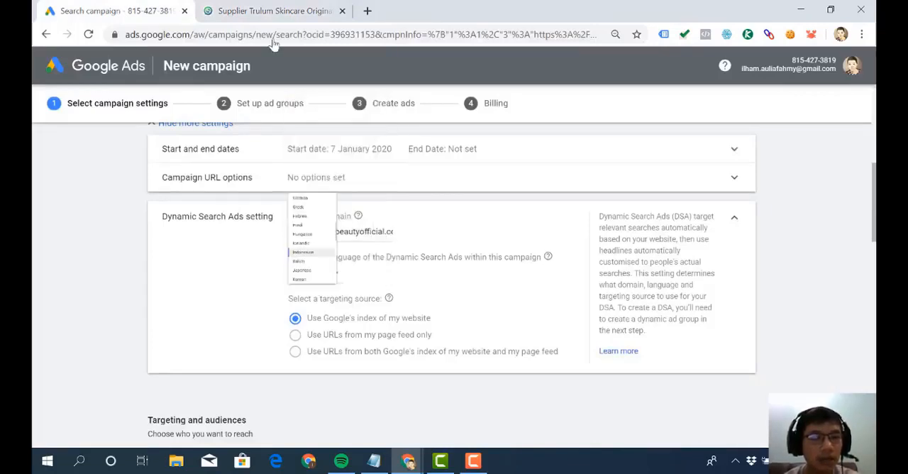
click(273, 8)
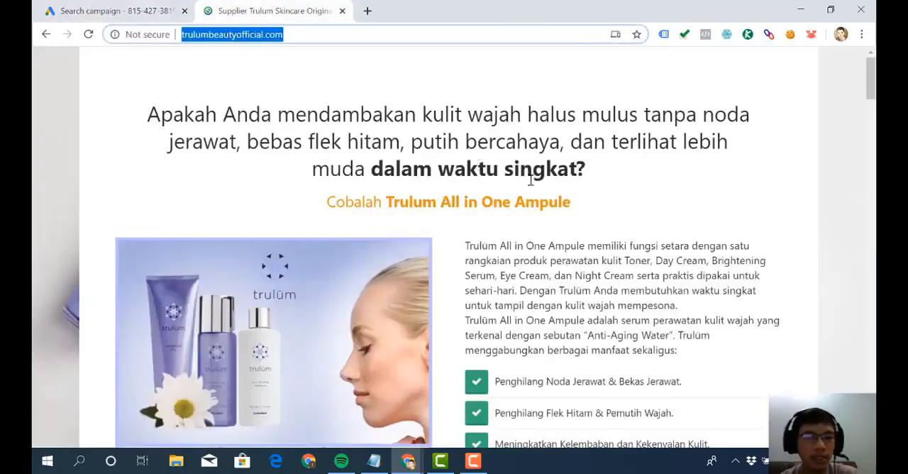
click(150, 9)
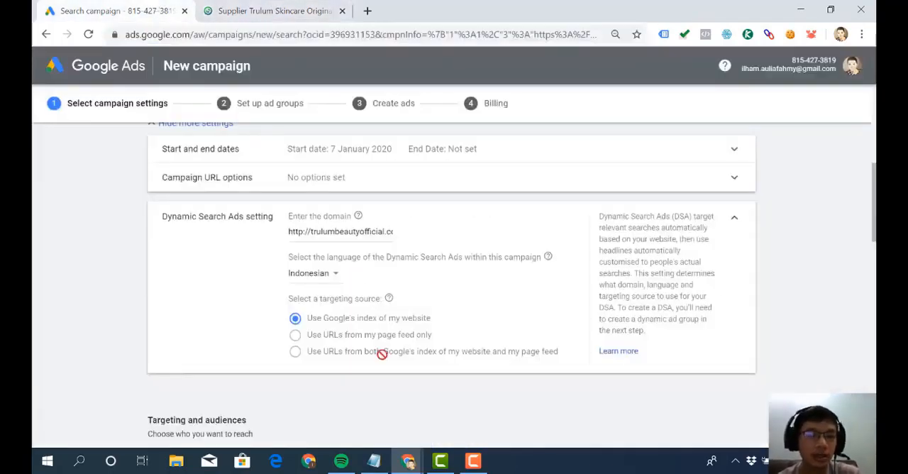
- Clear the website address from the Dynamic Search Ads domain
click(348, 234)
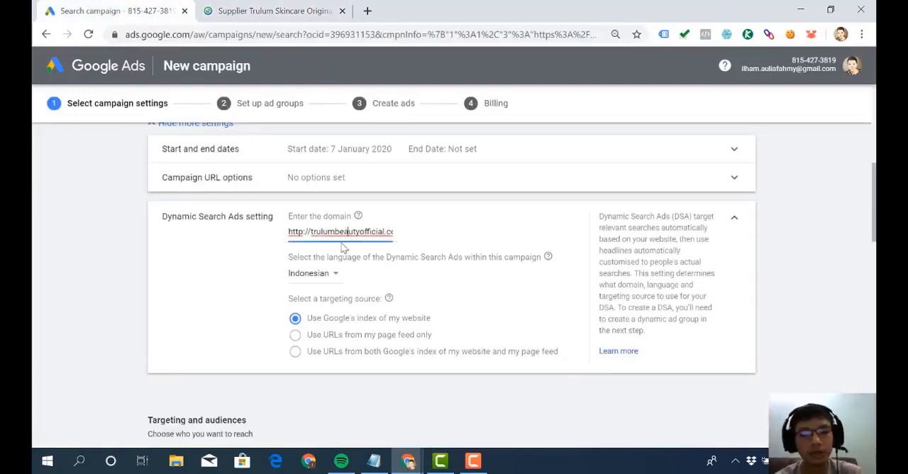
scroll(348, 256, down, 1)
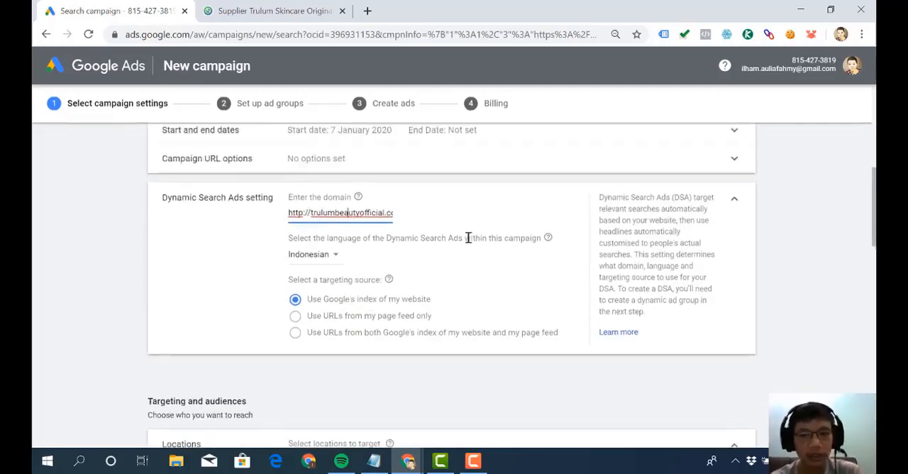
scroll(468, 237, up, 1)
key(ctrl+a)
key(BackSpace)
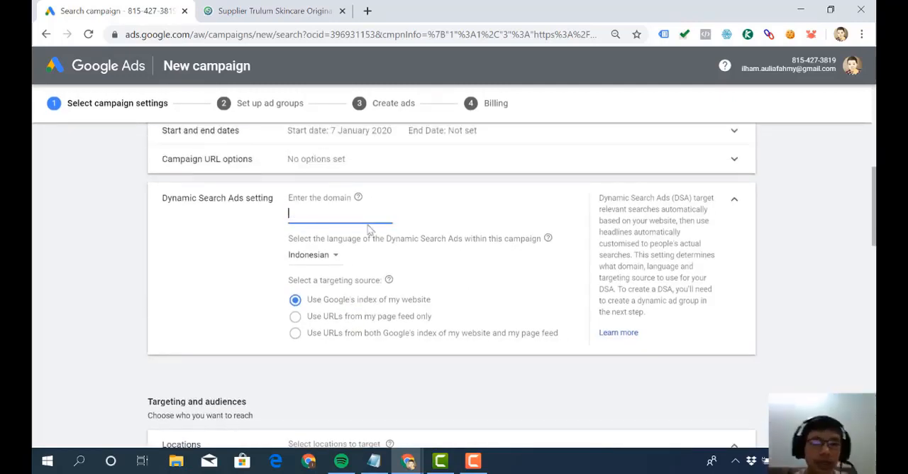
- Collapse the Dynamic Search Ads setting, reopen it to check the empty domain, and collapse it again
click(735, 202)
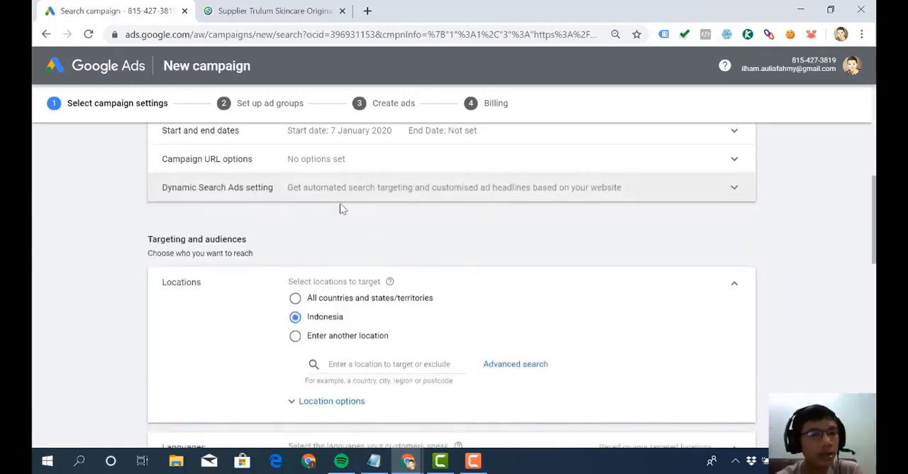
click(346, 202)
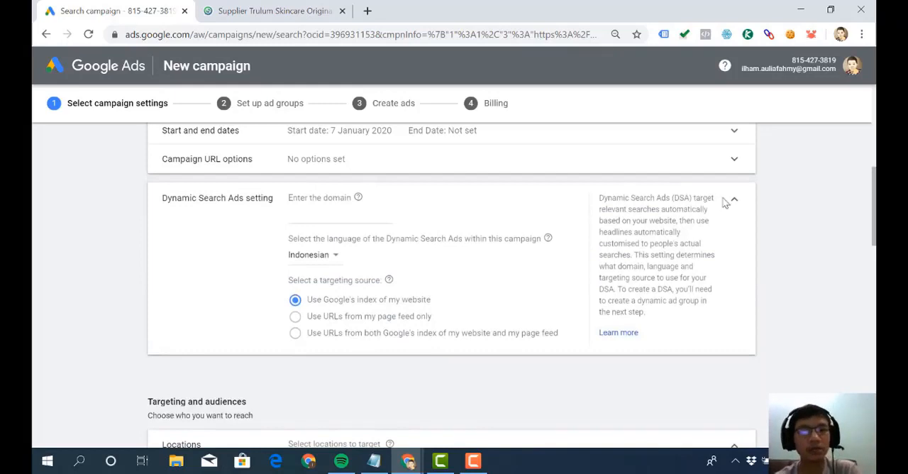
click(328, 217)
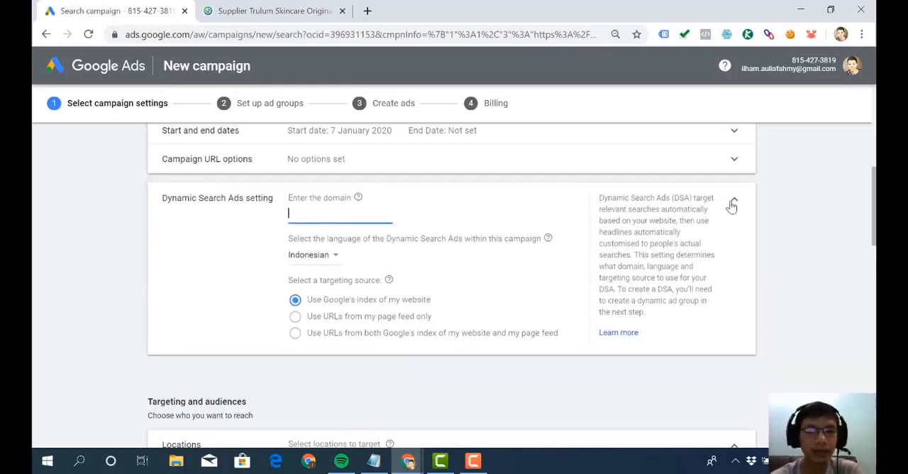
click(732, 204)
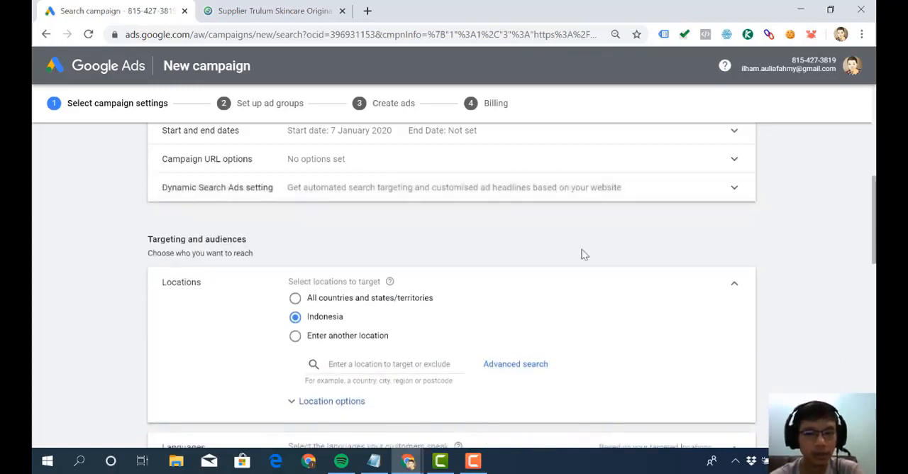
- Examine the Targeting and audiences section, focusing on the Locations options for choosing who the campaign reaches
scroll(581, 250, down, 1)
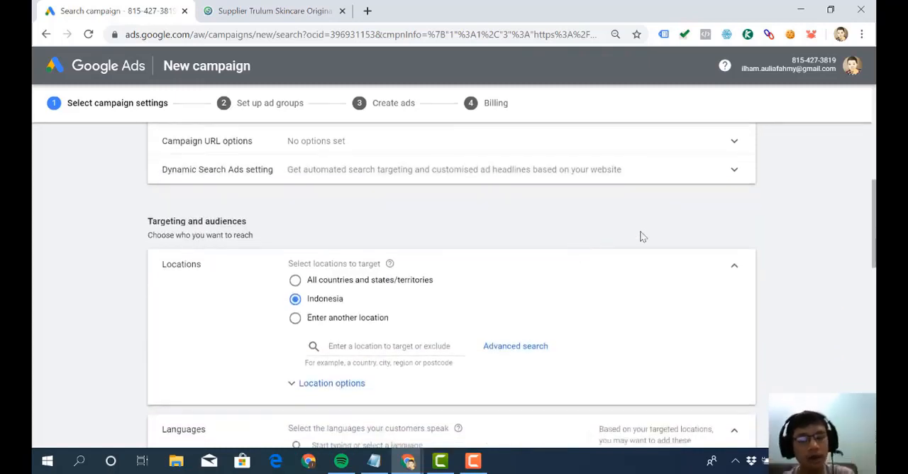
scroll(640, 232, down, 1)
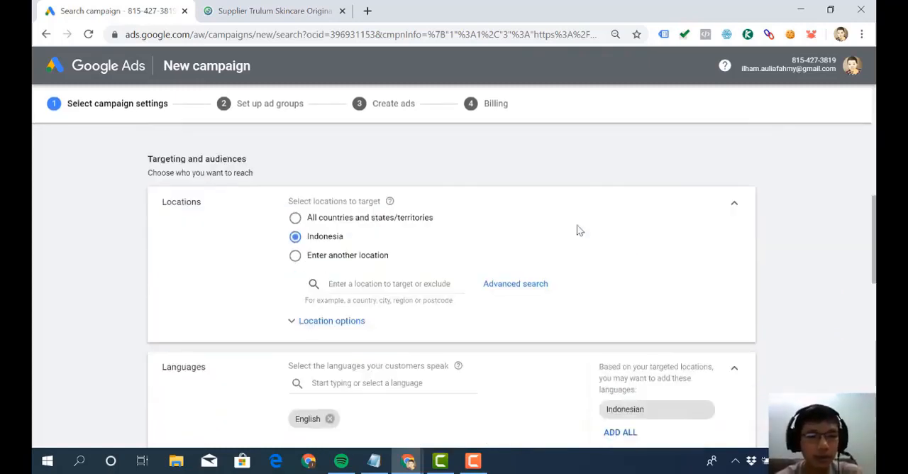
scroll(577, 225, up, 1)
scroll(577, 228, up, 3)
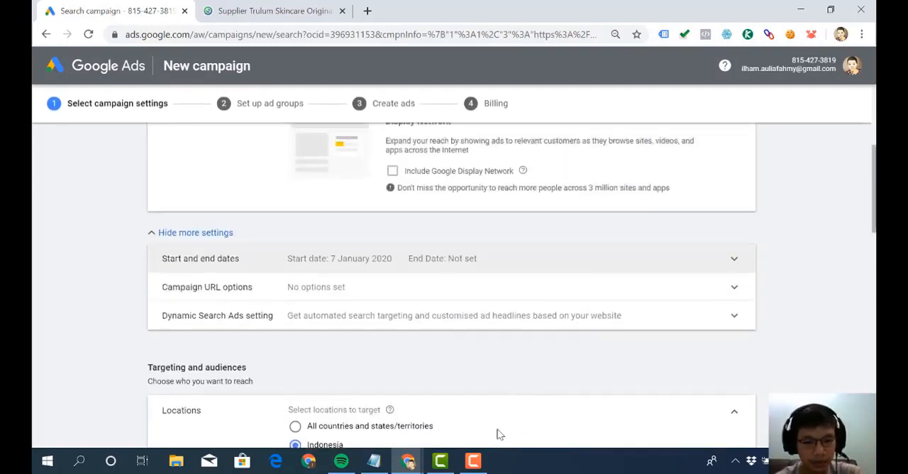
click(475, 463)
click(483, 464)
scroll(494, 362, down, 3)
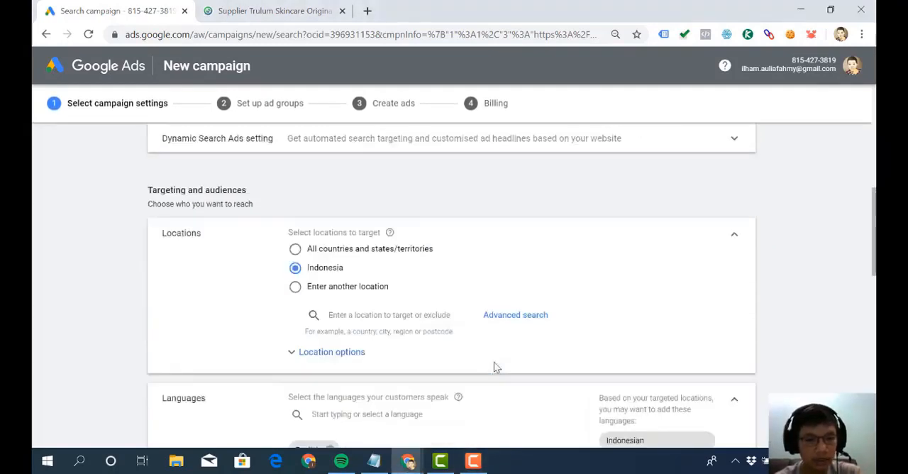
scroll(492, 324, down, 2)
scroll(492, 325, up, 2)
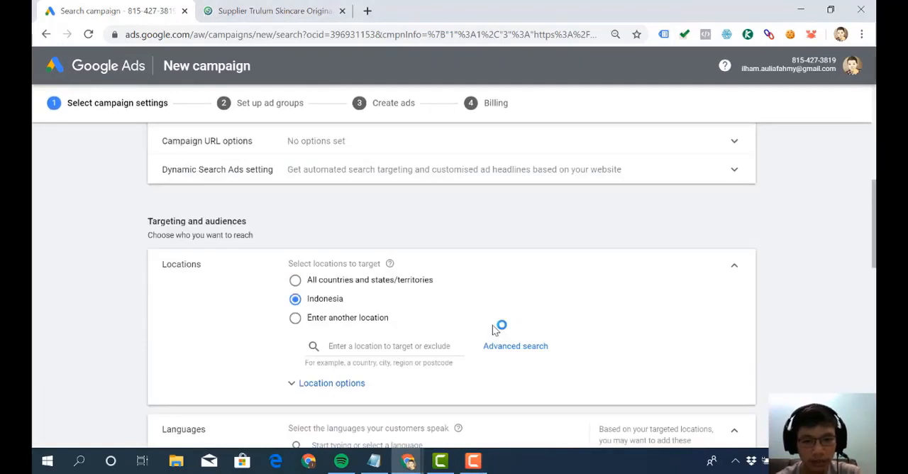
scroll(492, 325, down, 2)
scroll(492, 330, up, 2)
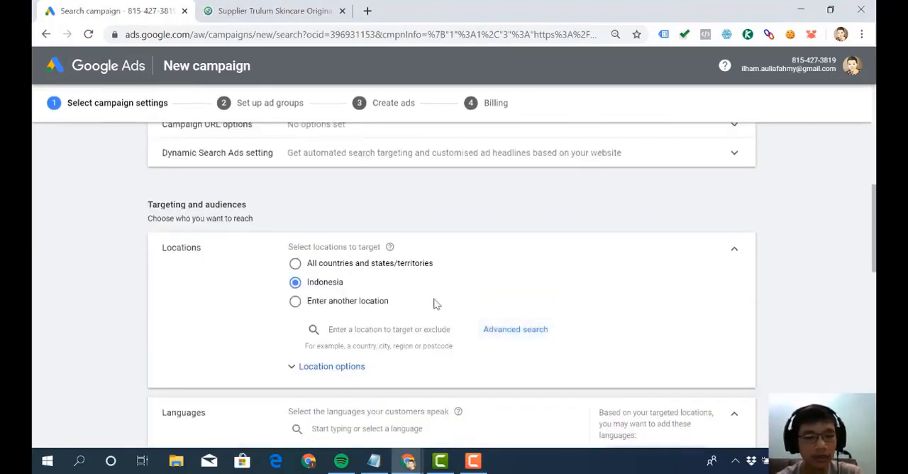
drag(257, 209, 118, 206)
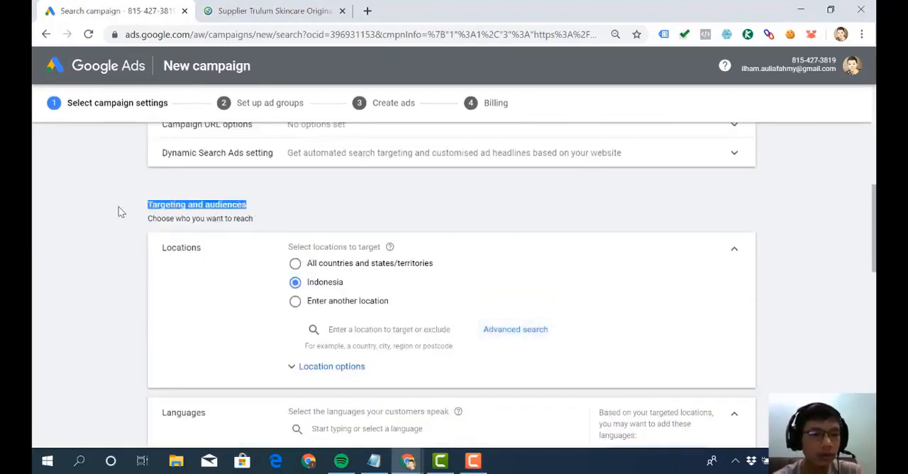
click(118, 207)
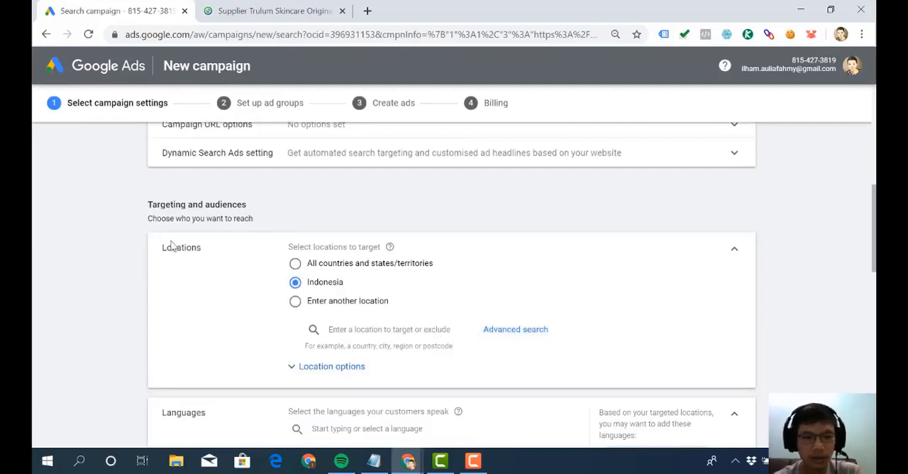
drag(216, 255, 165, 250)
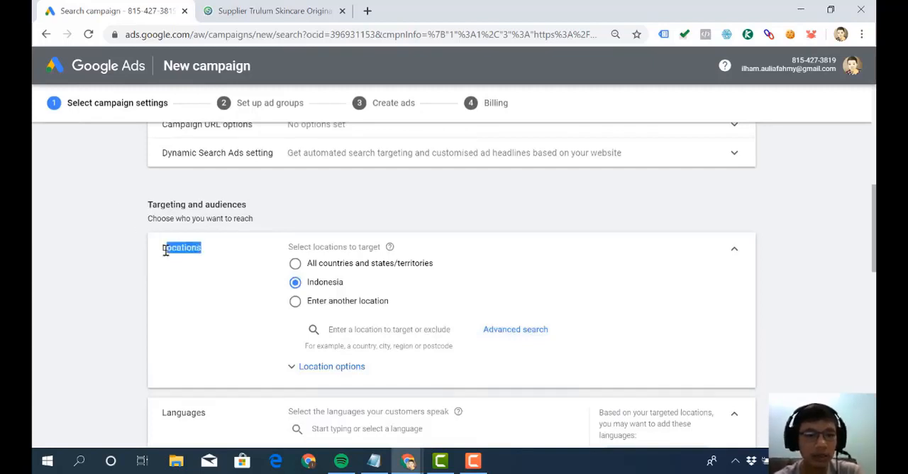
click(165, 250)
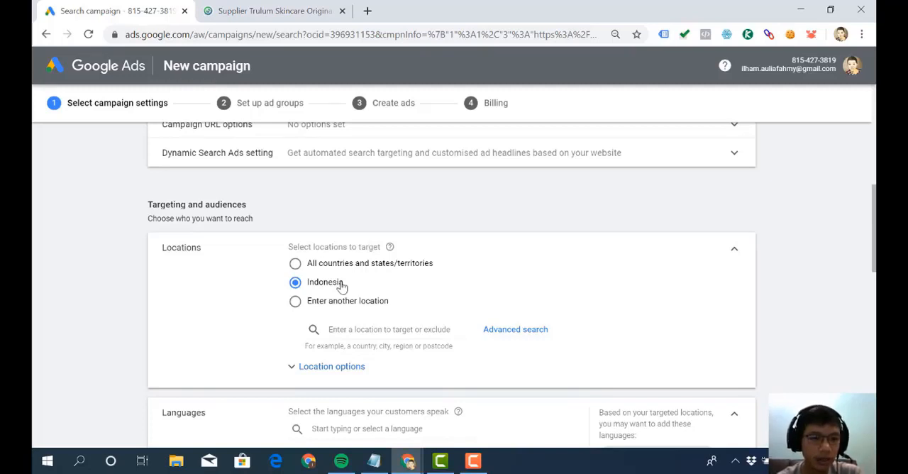
scroll(341, 284, down, 1)
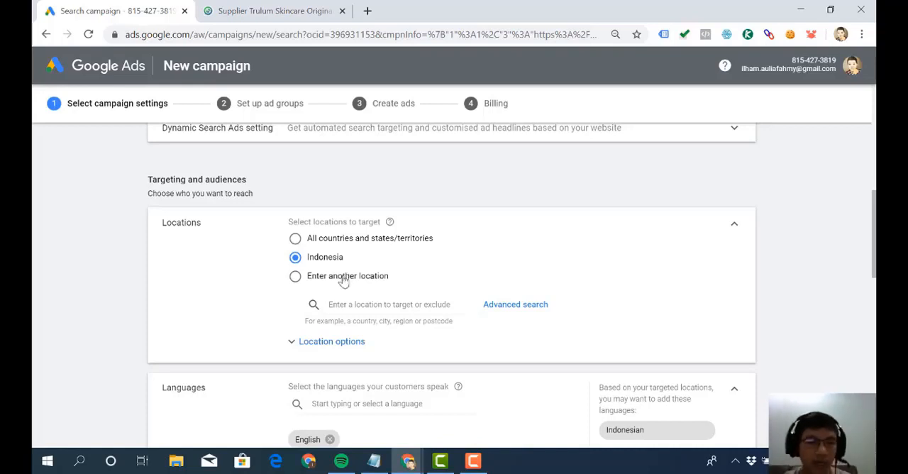
- Switch the campaign's location targeting to entering another location and open the advanced location search
click(343, 279)
scroll(343, 279, down, 1)
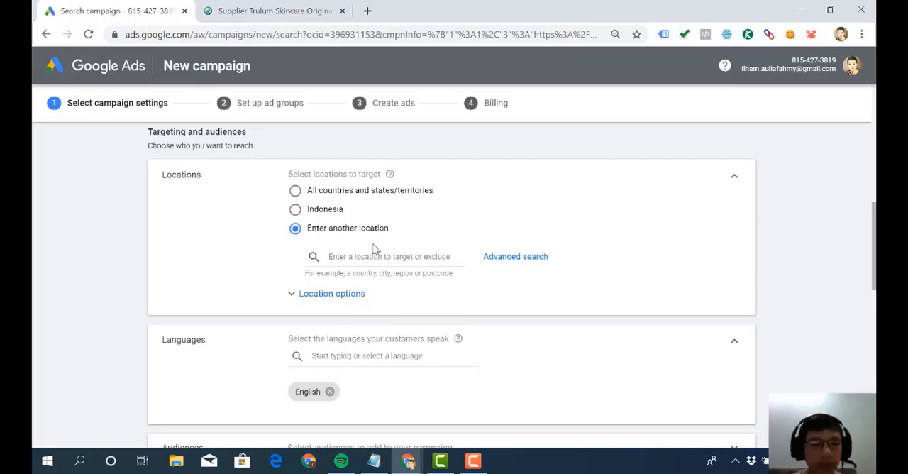
click(505, 267)
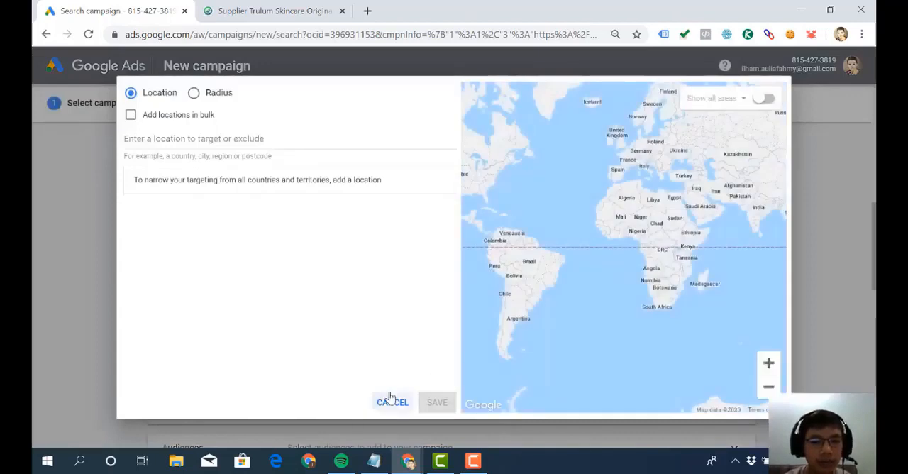
click(389, 400)
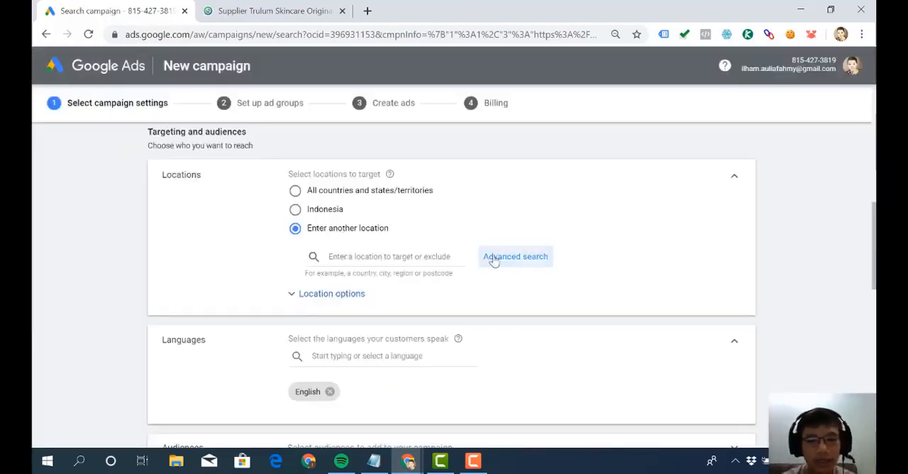
click(521, 265)
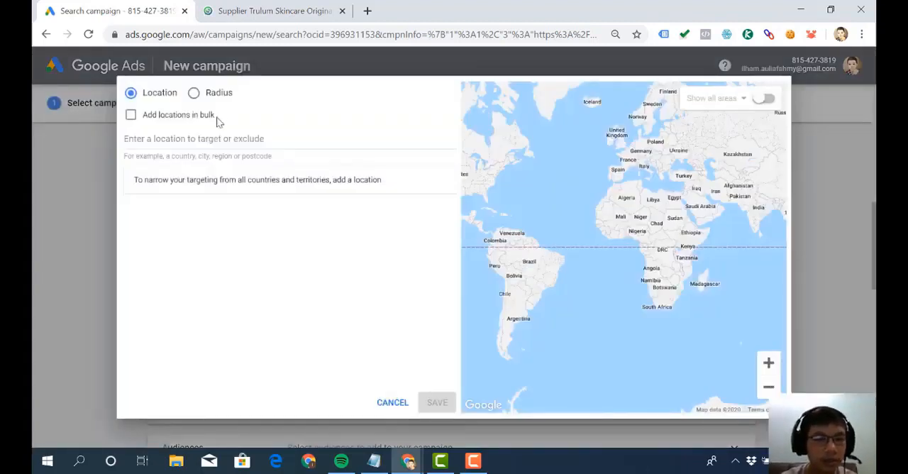
- Enable adding locations in bulk and list jakarta, bogor, depok, tangerang and bekasi on separate lines
click(131, 115)
click(173, 140)
text(jakar)
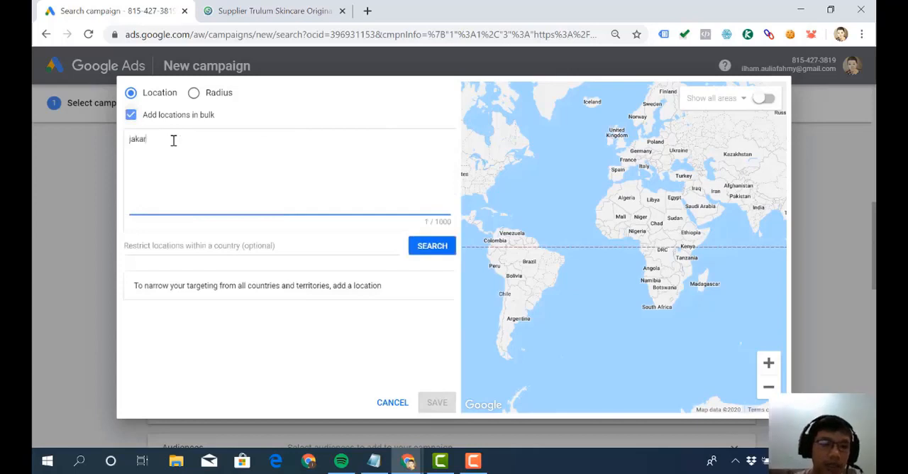
text(ta)
key(Return)
text(bogor)
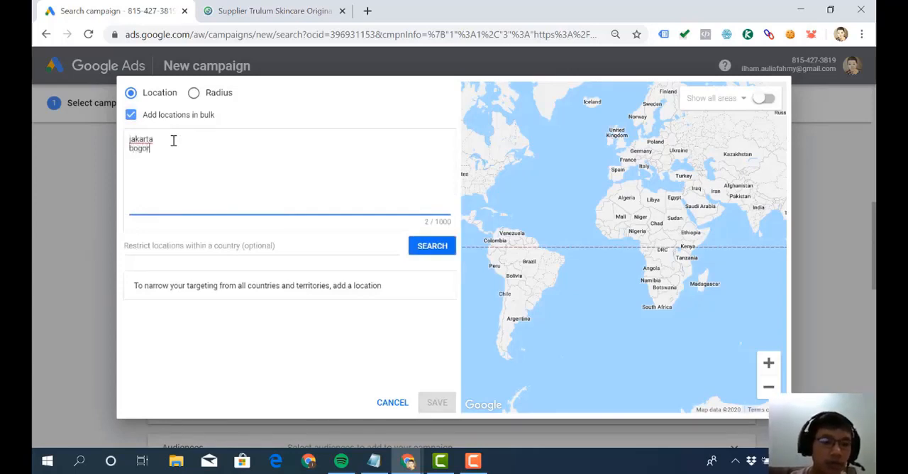
key(Return)
text(depok)
key(Return)
text(tangerang)
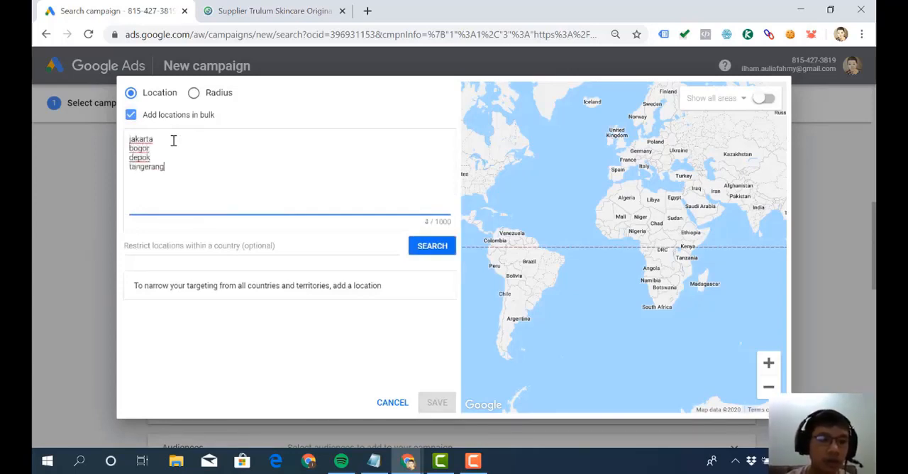
key(Return)
text(bekasi)
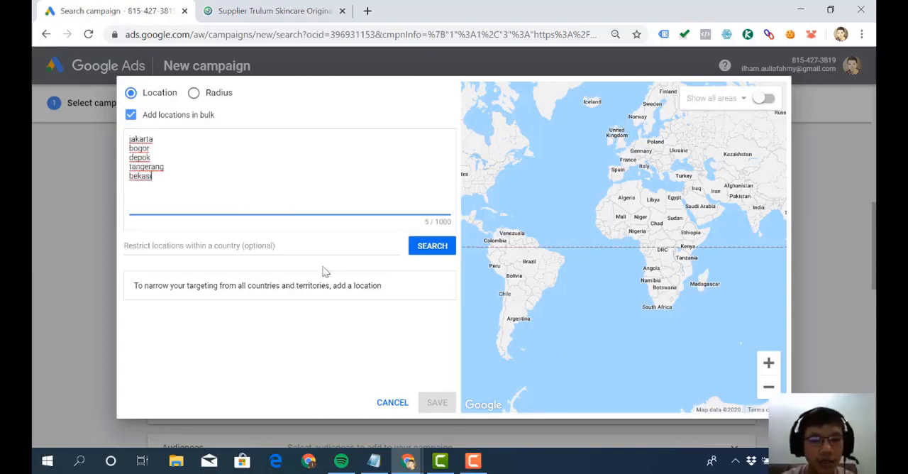
- Search for the listed cities and target all of the matched locations
click(416, 250)
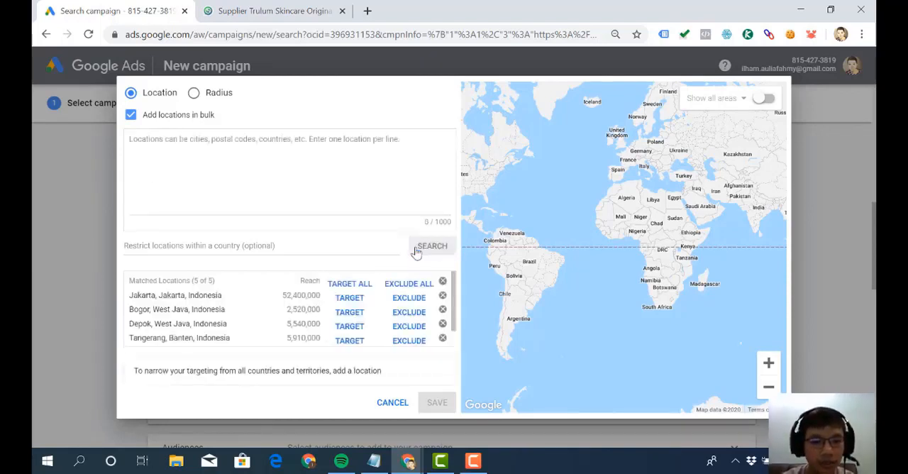
click(360, 284)
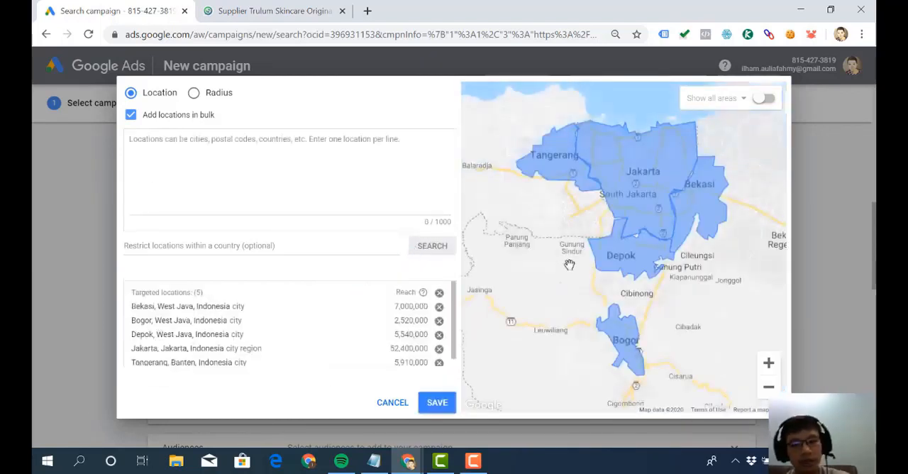
click(366, 170)
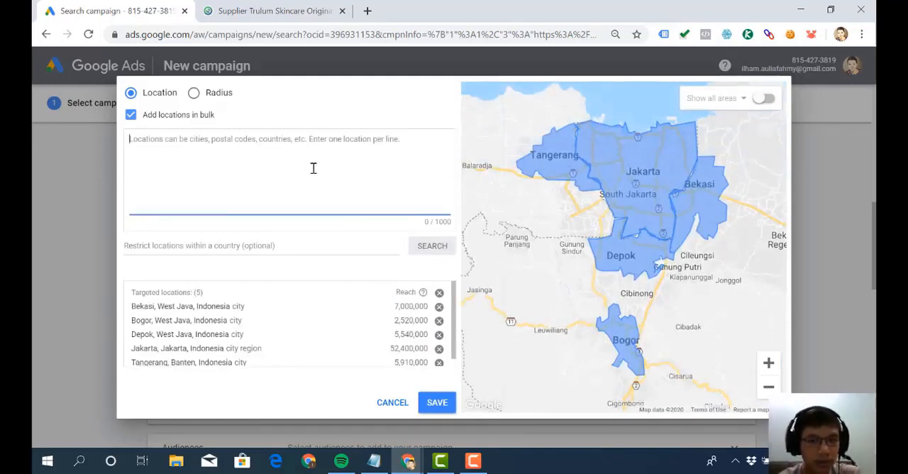
- Switch to radius targeting and add a 20 mi radius around Jakarta to the targeted locations
click(197, 97)
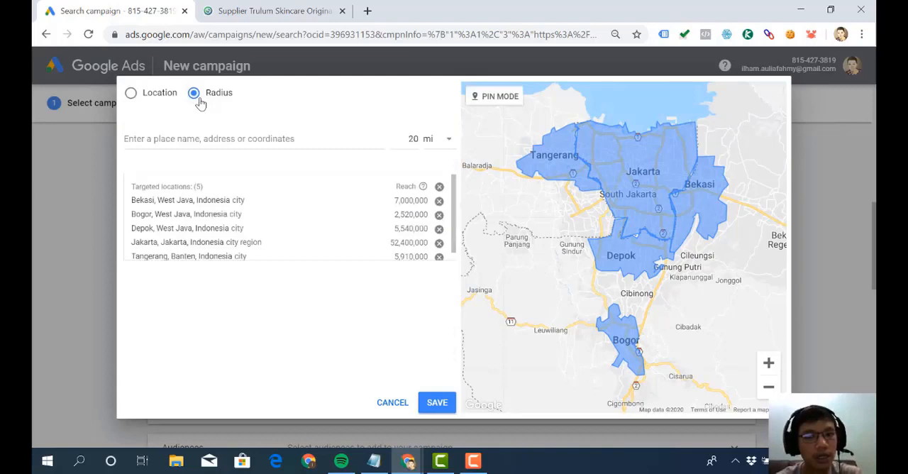
click(207, 139)
text(jakarta)
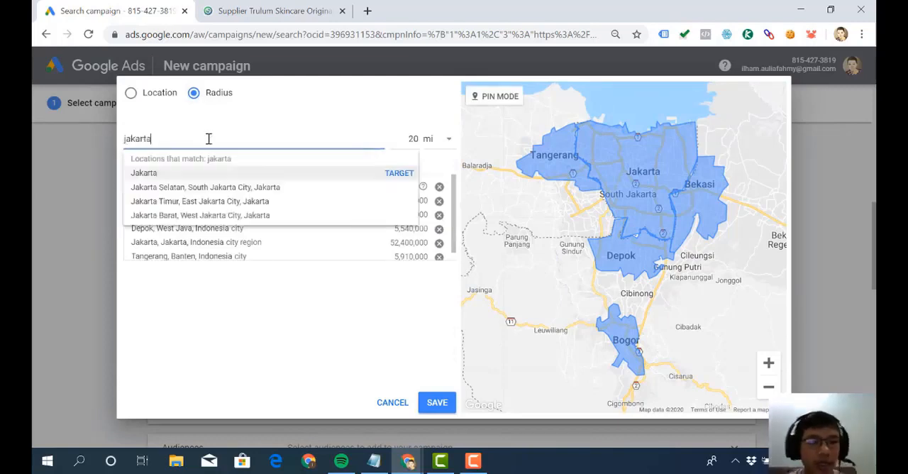
click(445, 148)
click(373, 142)
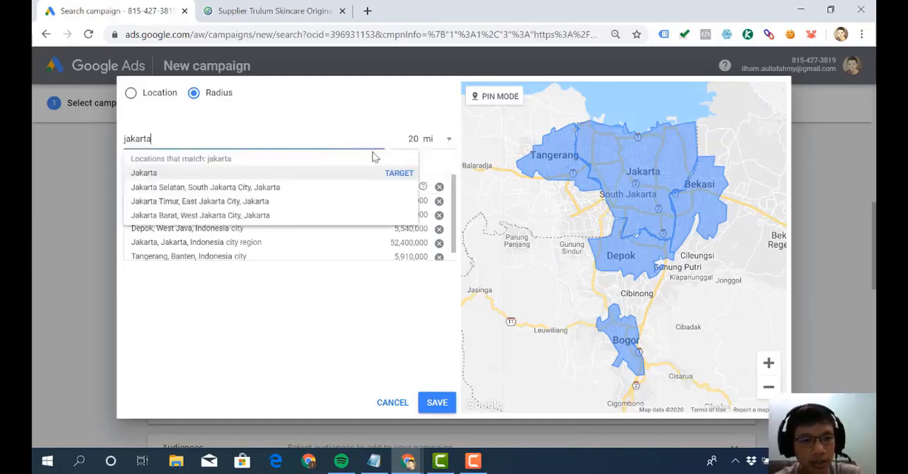
click(395, 178)
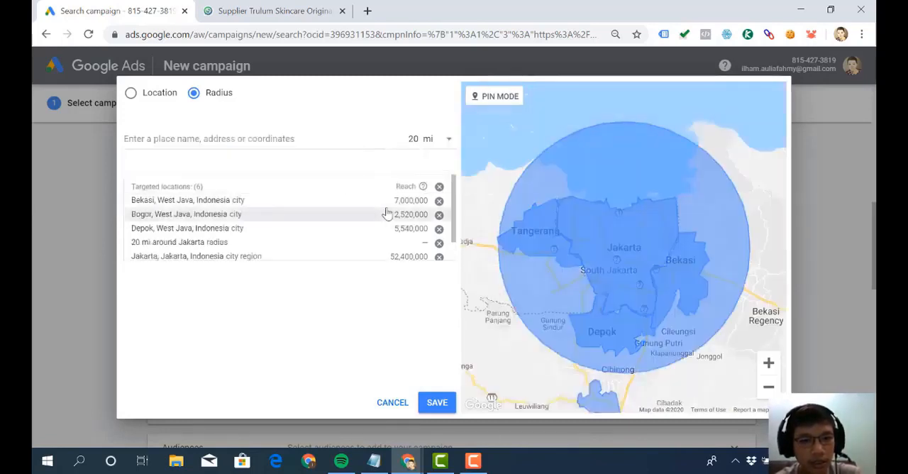
- Remove the 20 mi radius around Jakarta from the targeted locations
scroll(387, 213, down, 1)
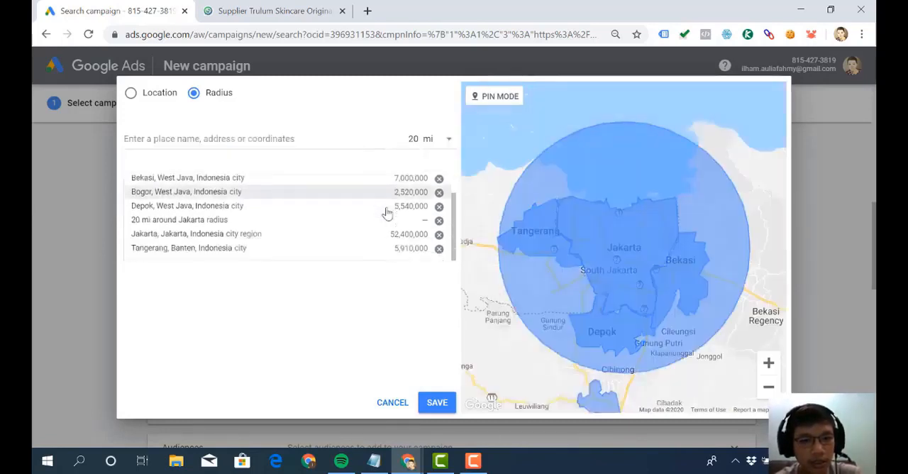
click(439, 222)
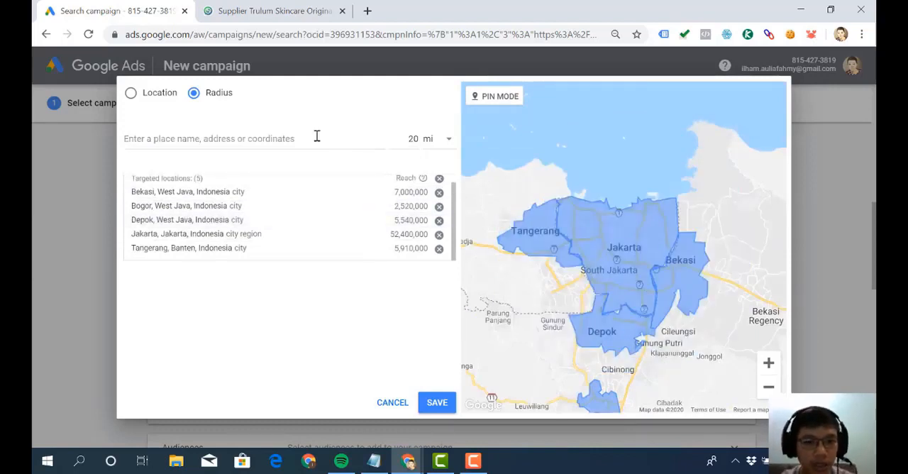
- Target a 15 mi radius around Jakarta and save the targeted locations
click(316, 136)
text(jakarta)
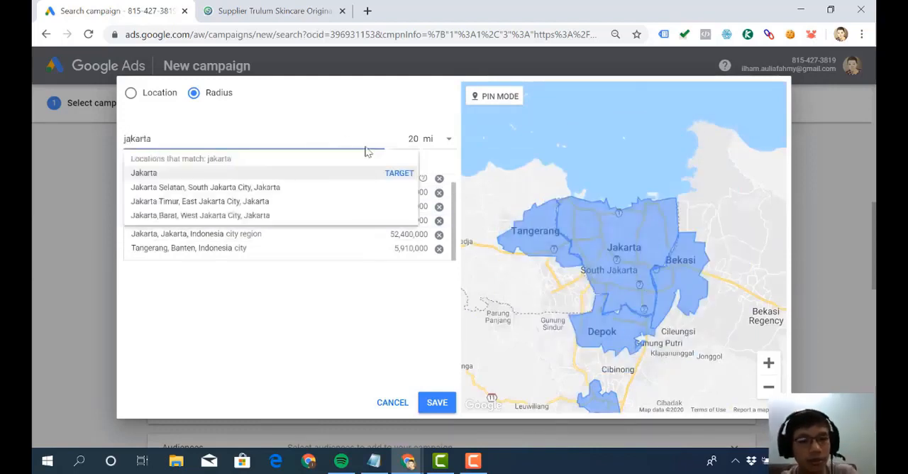
click(448, 149)
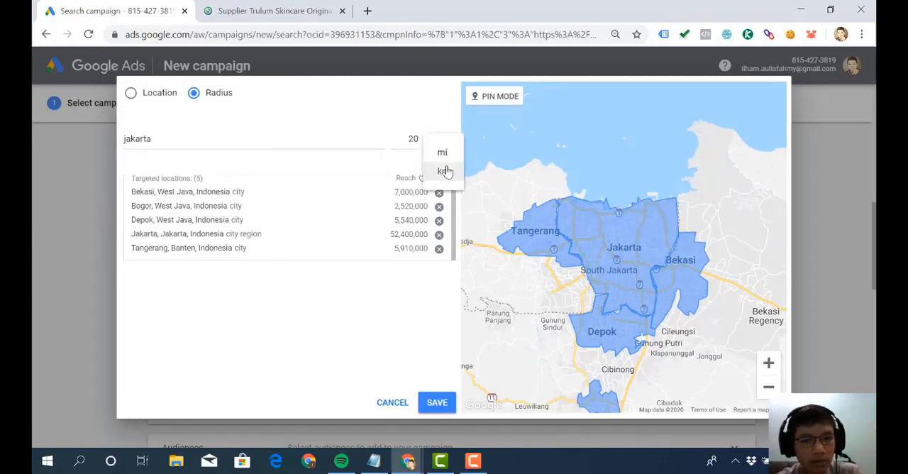
click(416, 136)
key(BackSpace)
key(BackSpace)
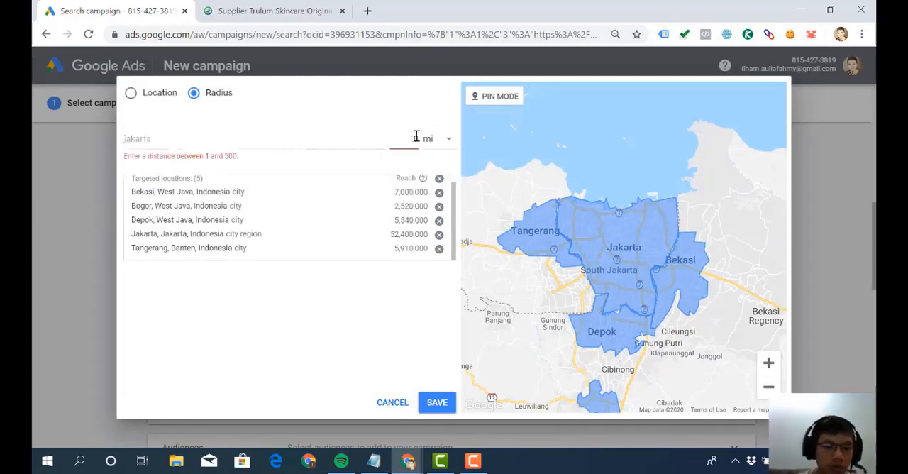
text(10)
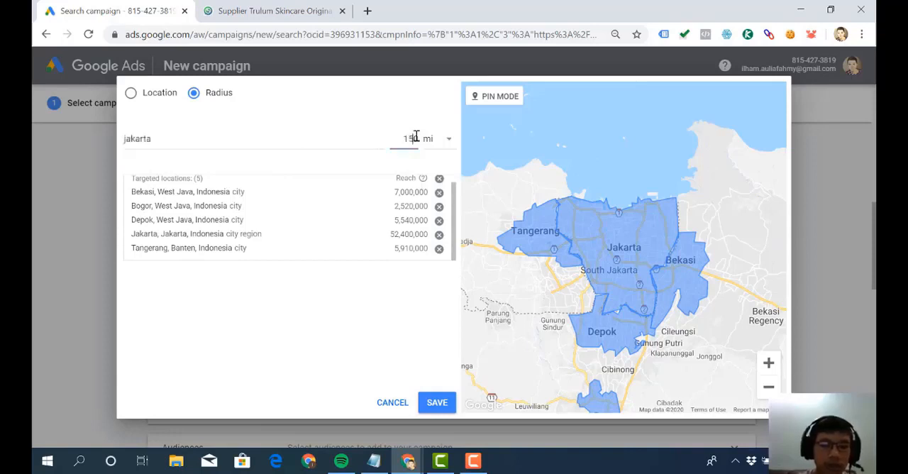
key(BackSpace)
click(373, 140)
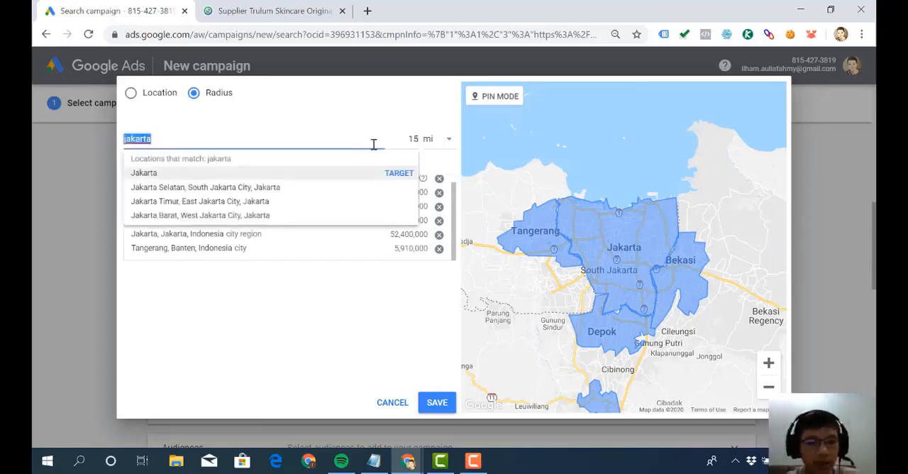
click(396, 175)
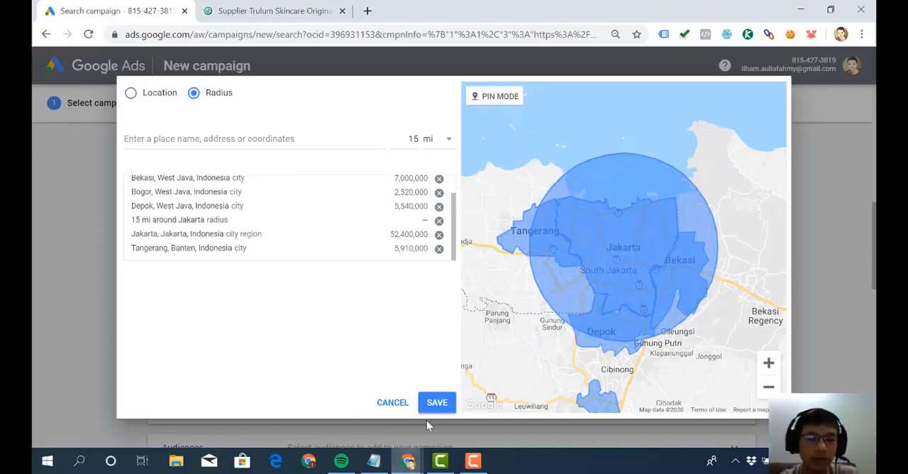
click(437, 403)
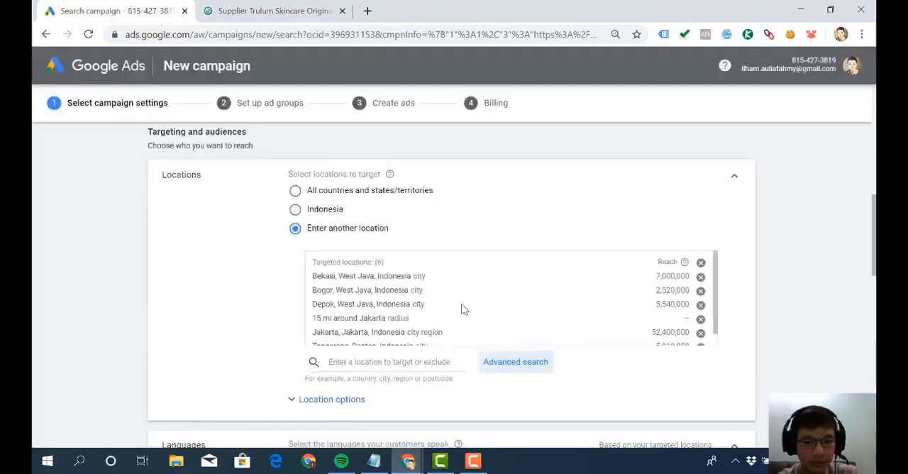
- Expand the location options and set the target to people in or regularly in the targeted locations
scroll(438, 361, down, 2)
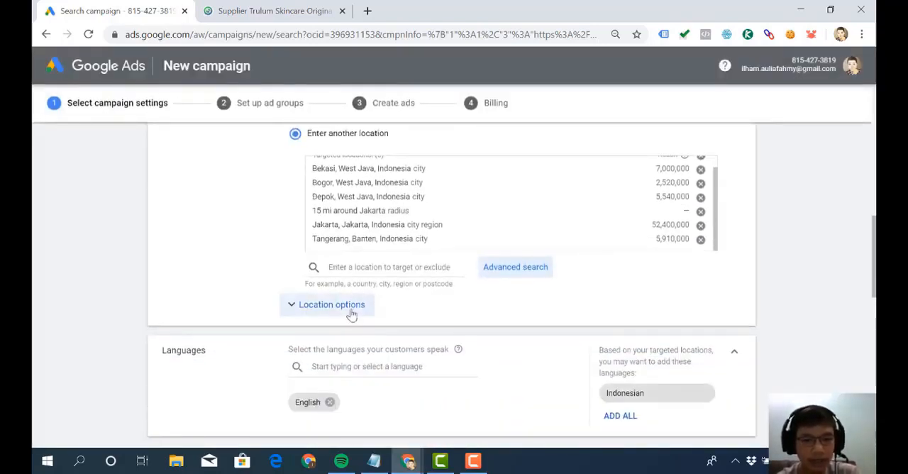
click(350, 312)
scroll(349, 315, down, 1)
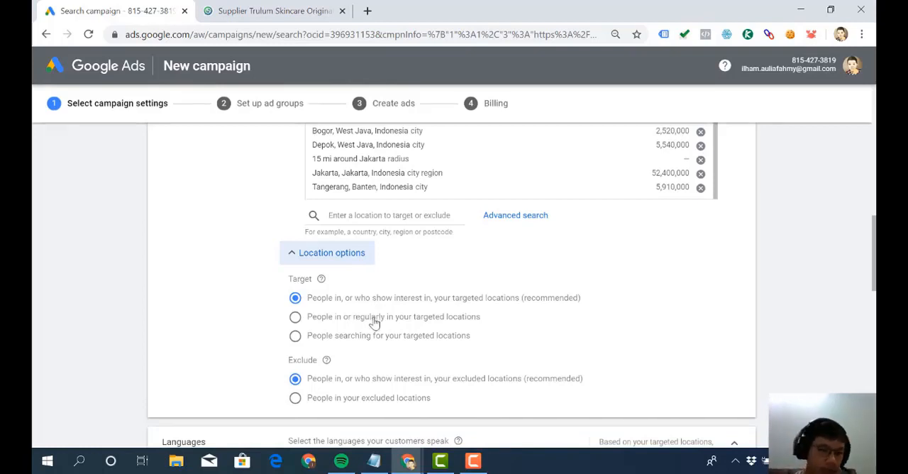
scroll(375, 322, up, 2)
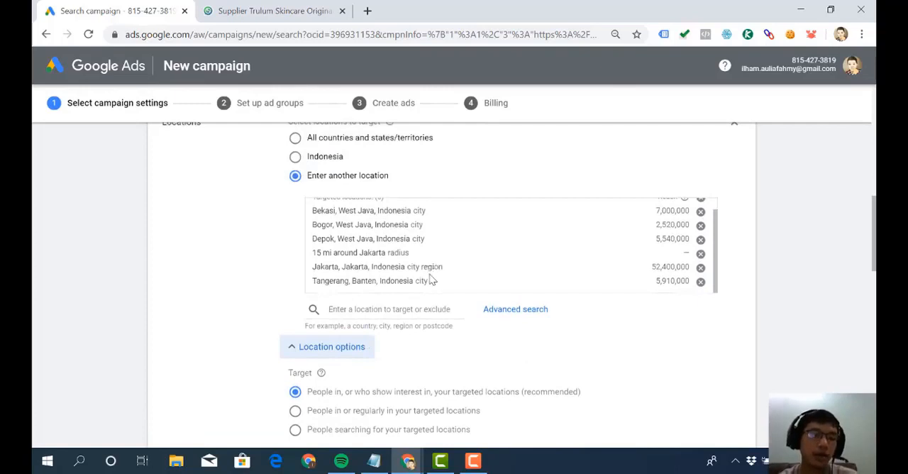
scroll(430, 280, down, 2)
drag(291, 280, 314, 279)
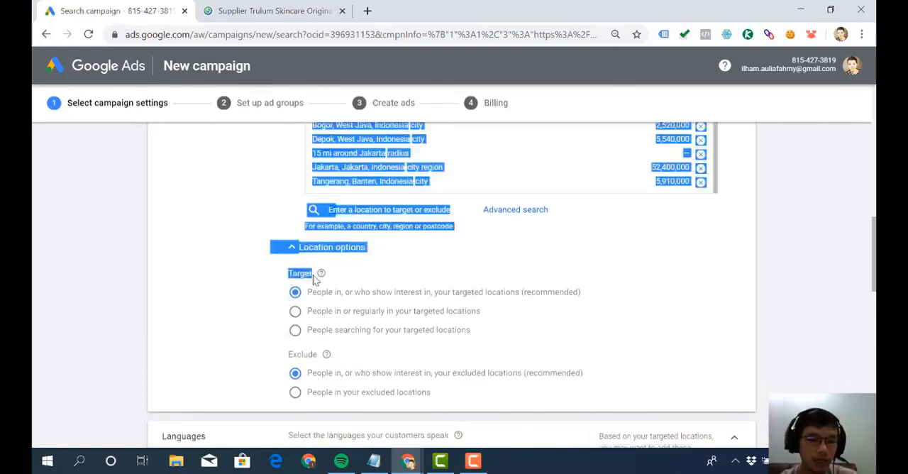
click(315, 279)
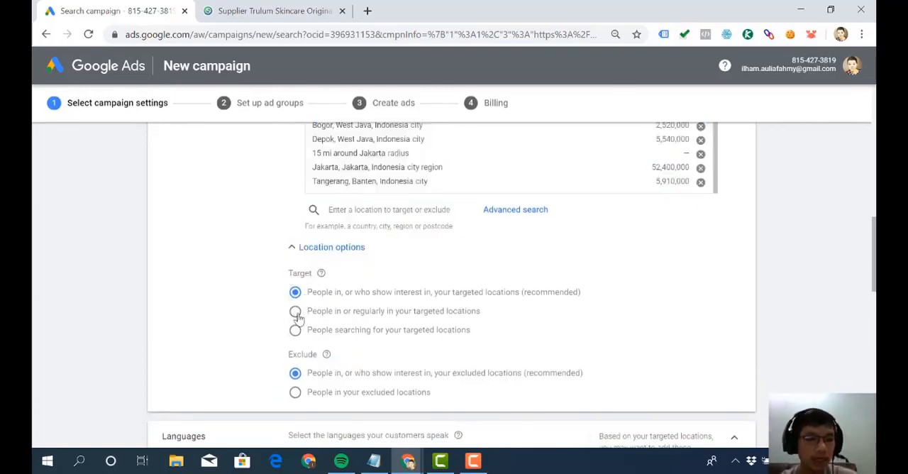
click(295, 313)
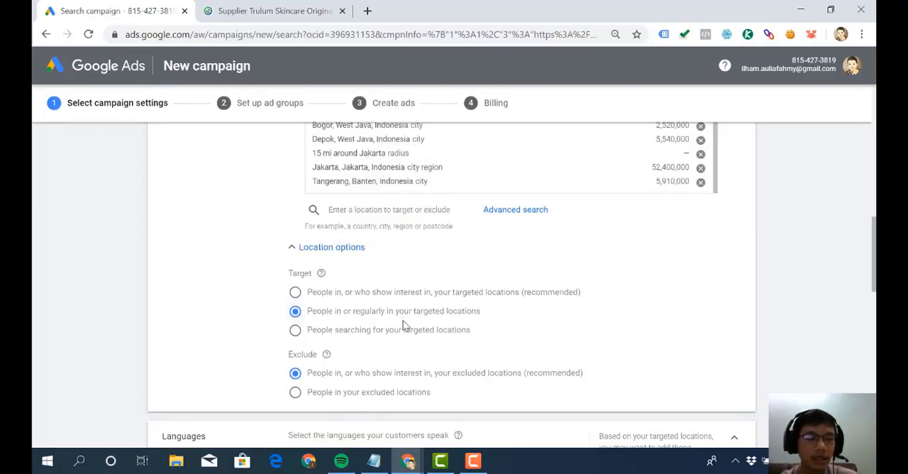
- Switch the location target back to people in, or who show interest in, the targeted locations
scroll(406, 324, up, 1)
scroll(405, 325, up, 2)
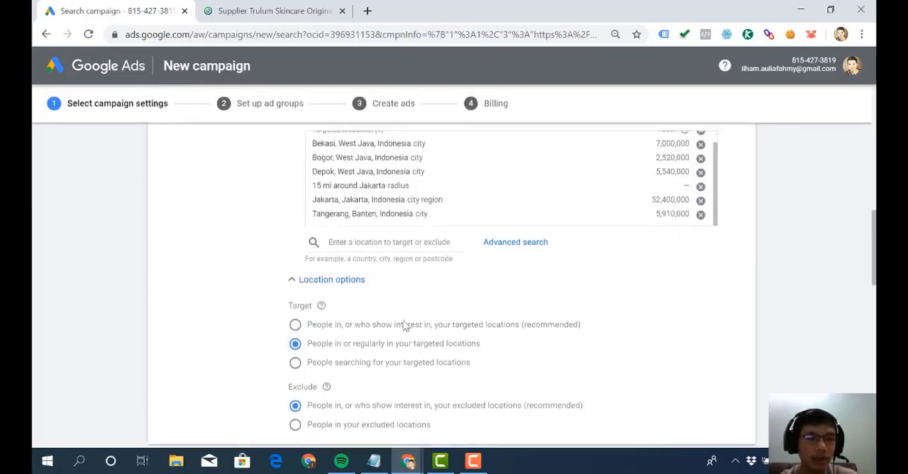
scroll(404, 324, down, 1)
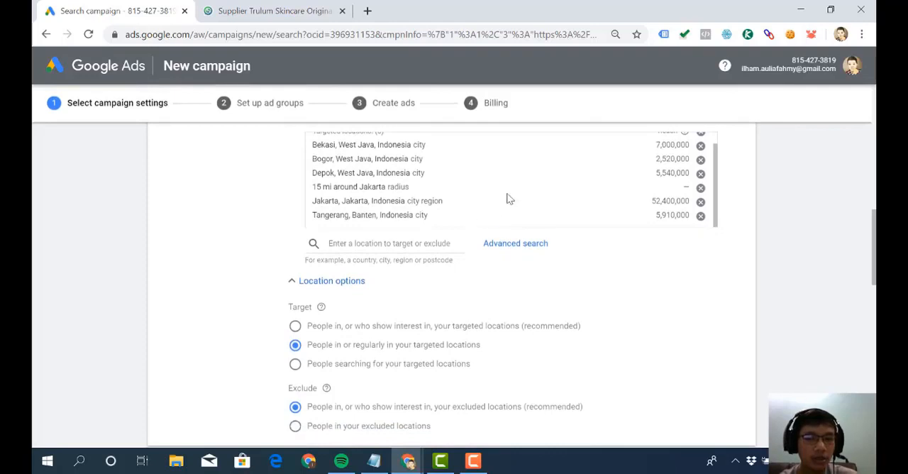
scroll(507, 197, up, 1)
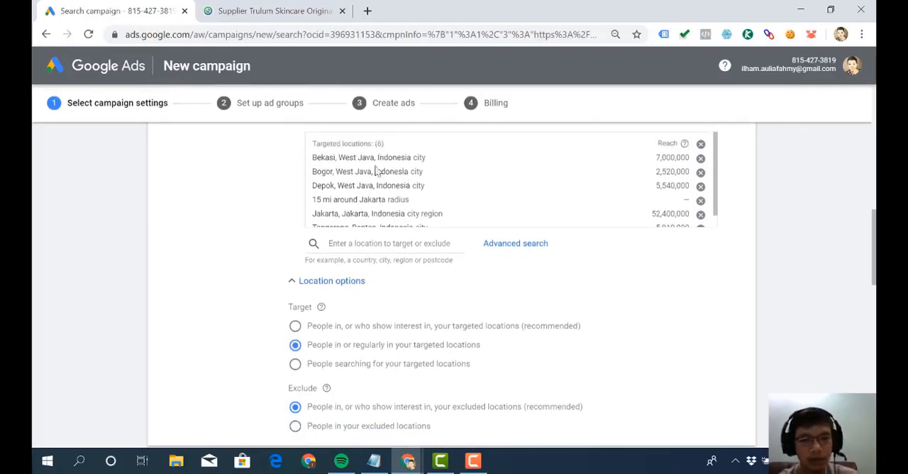
scroll(381, 185, down, 1)
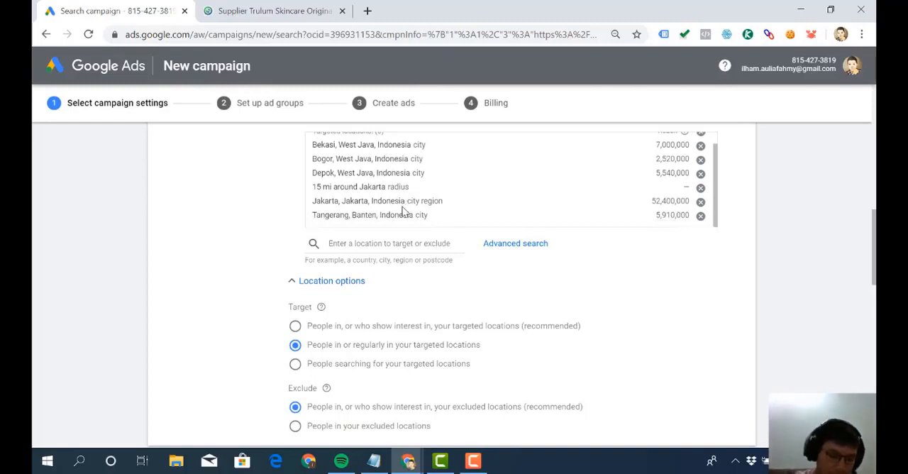
scroll(402, 211, down, 1)
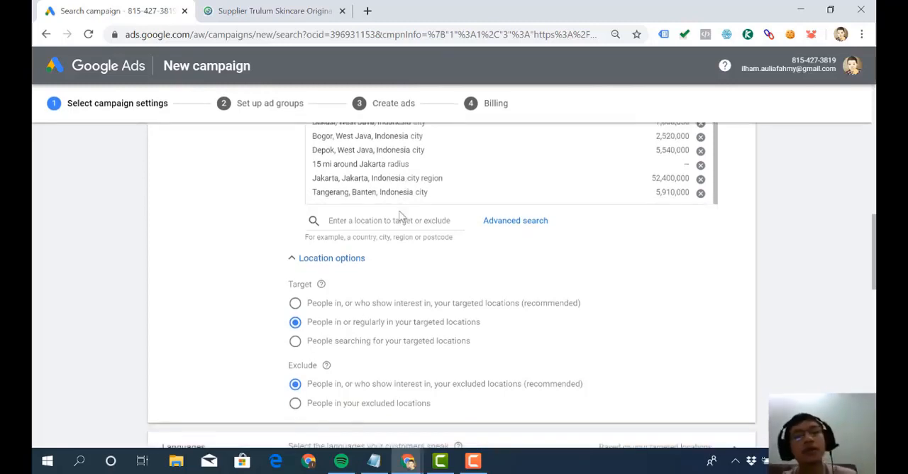
click(296, 303)
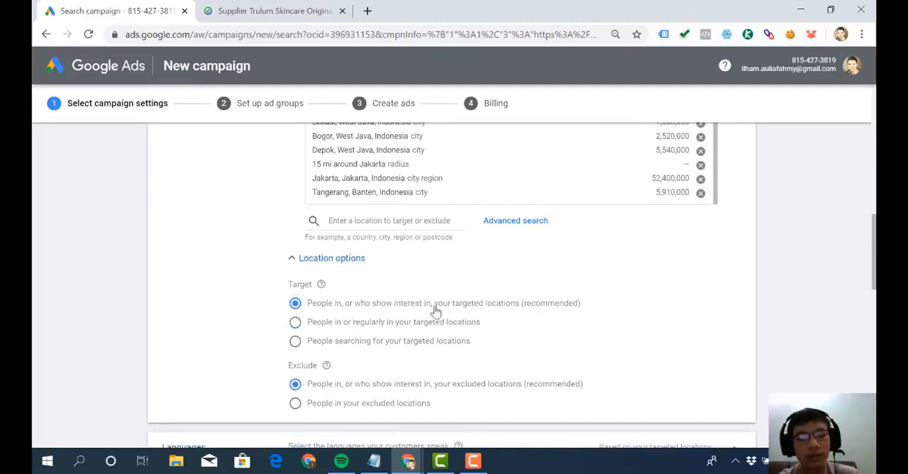
scroll(435, 310, up, 3)
scroll(435, 308, down, 1)
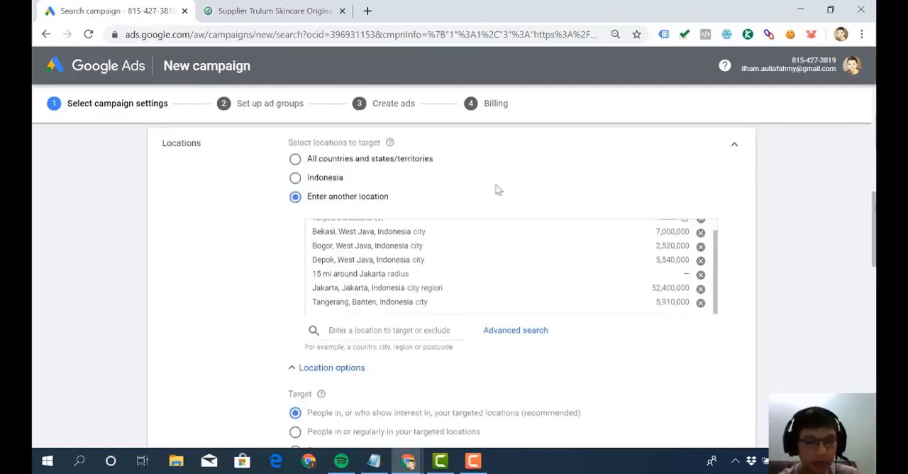
scroll(498, 189, down, 1)
scroll(430, 233, up, 1)
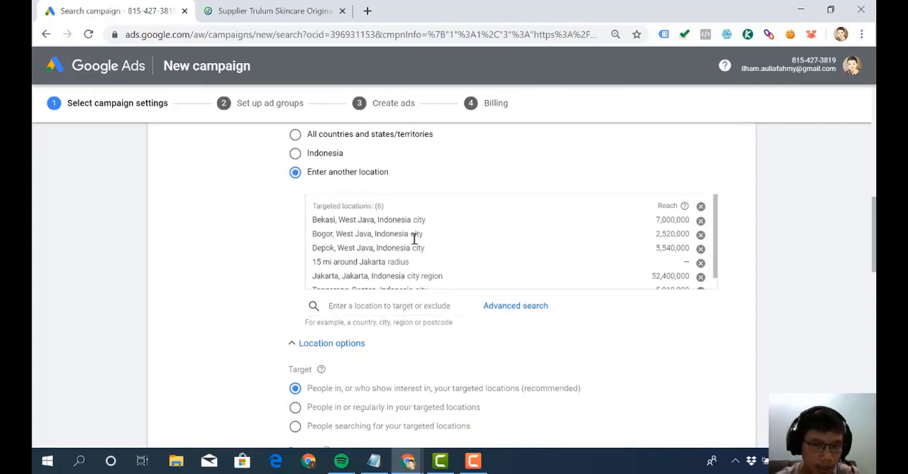
scroll(416, 238, down, 1)
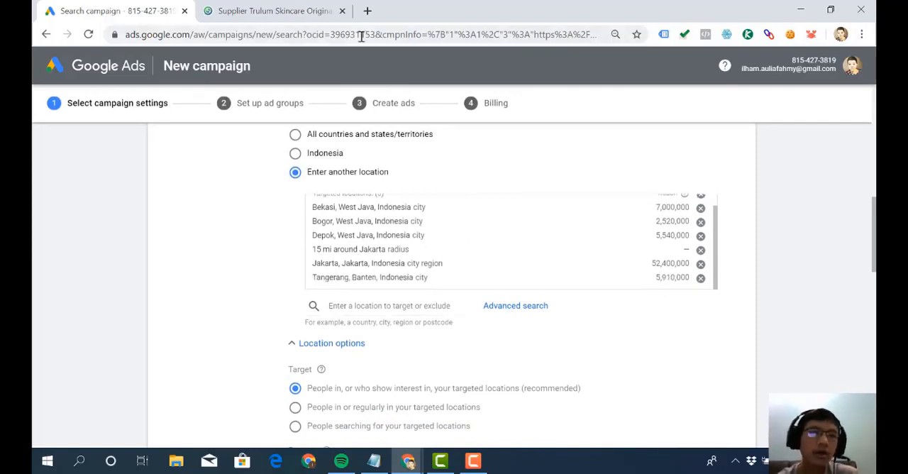
- Search Google for "jual pemutih wajah di jakarta" in a separate tab, look over the results and close that tab
click(367, 11)
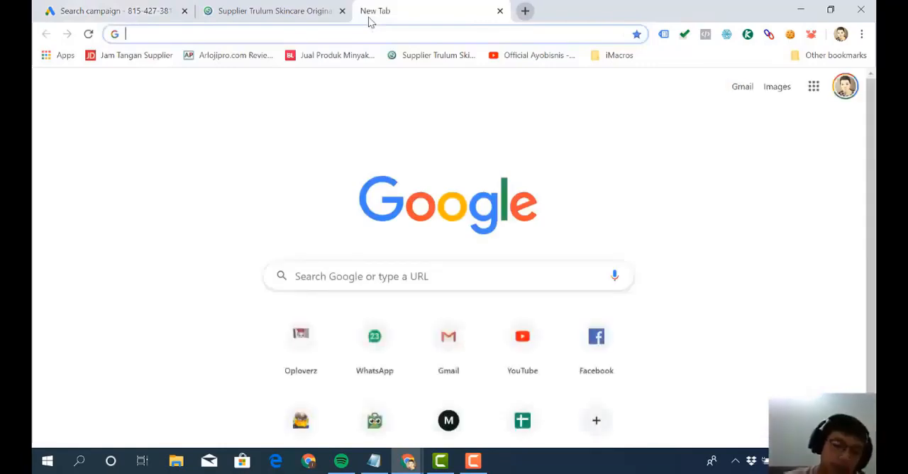
text(jual)
key(ctrl+a)
key(BackSpace)
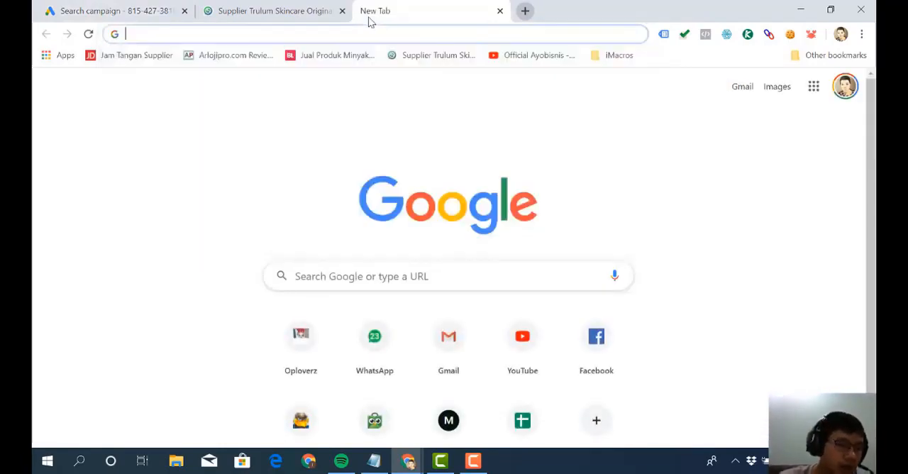
text(ju)
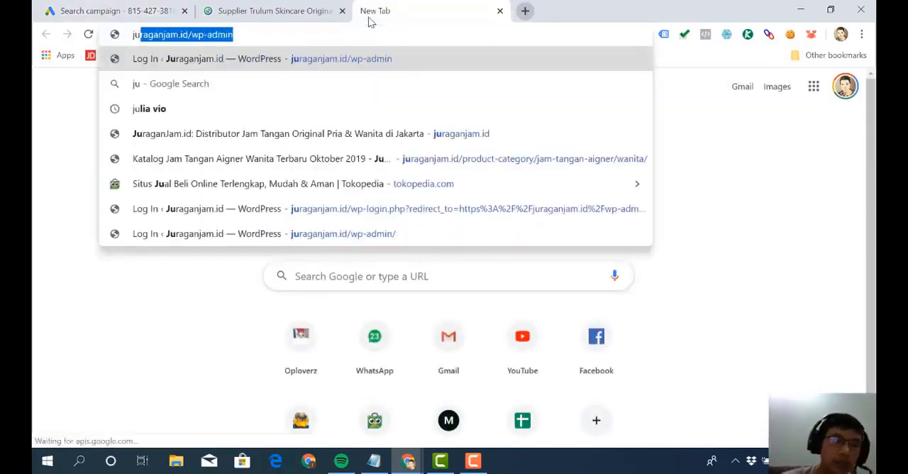
text(al pemutih)
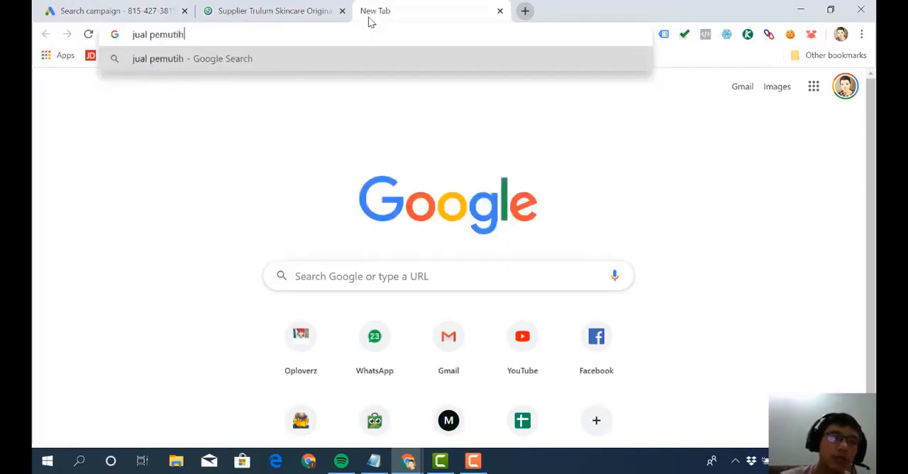
text( wajah di jakarta)
key(Return)
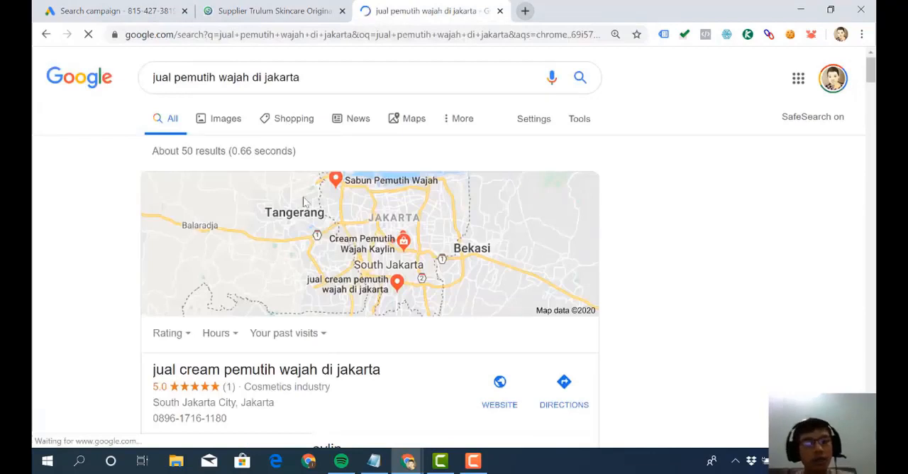
scroll(303, 202, down, 5)
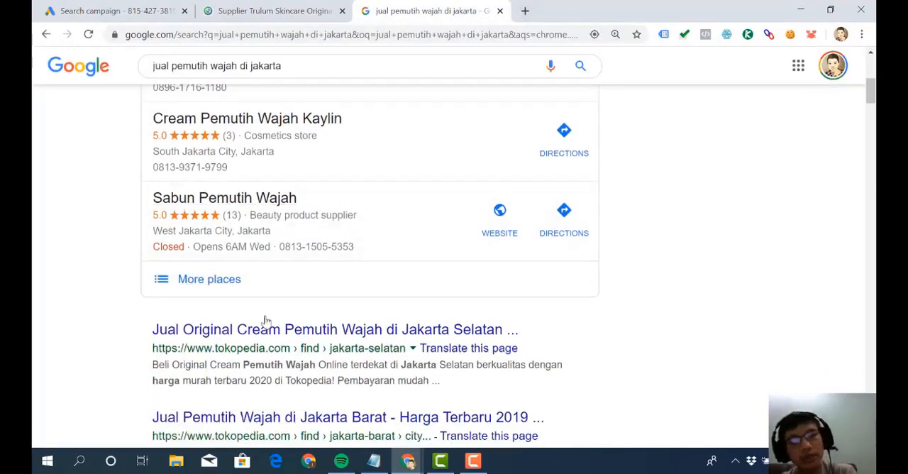
click(500, 11)
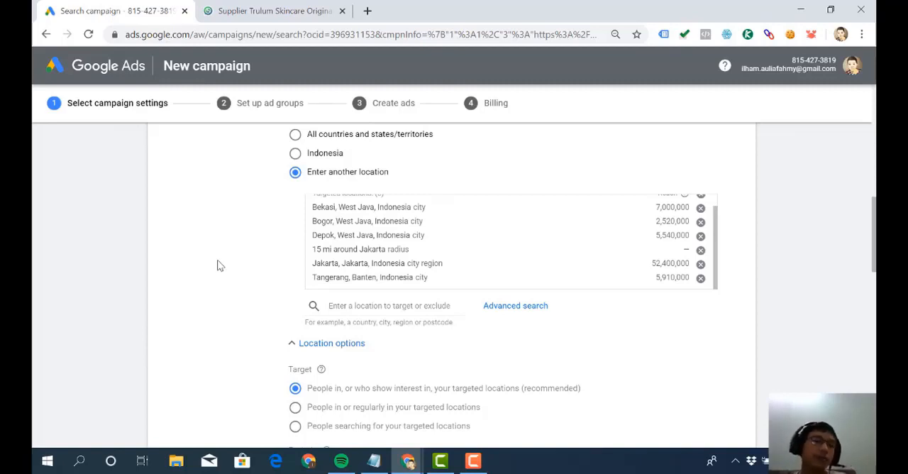
- Change the location target option to people in or regularly in the targeted locations
scroll(218, 265, down, 2)
scroll(218, 265, up, 1)
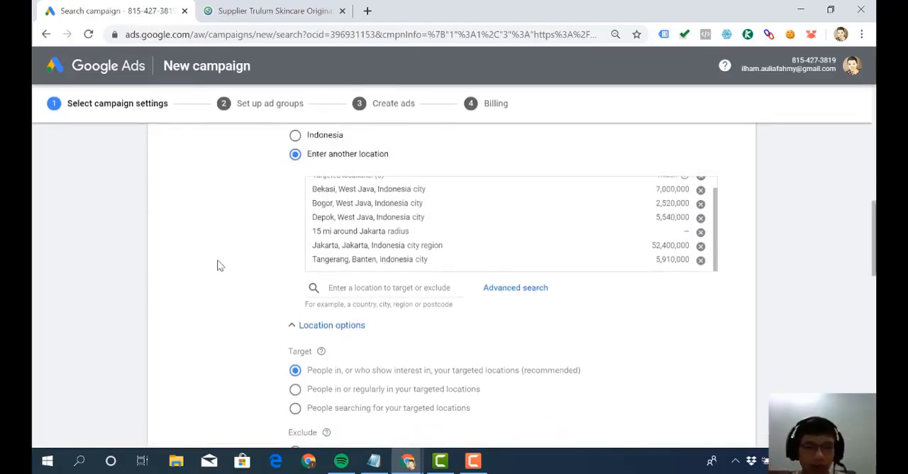
scroll(227, 273, down, 2)
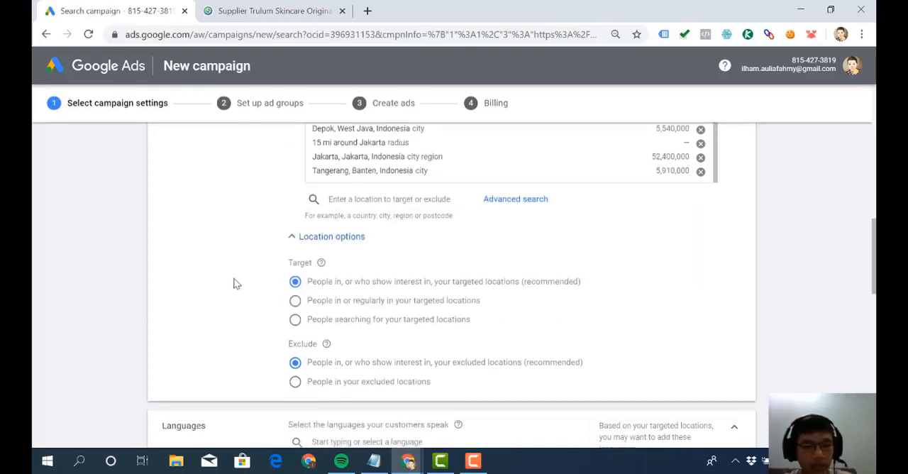
click(295, 300)
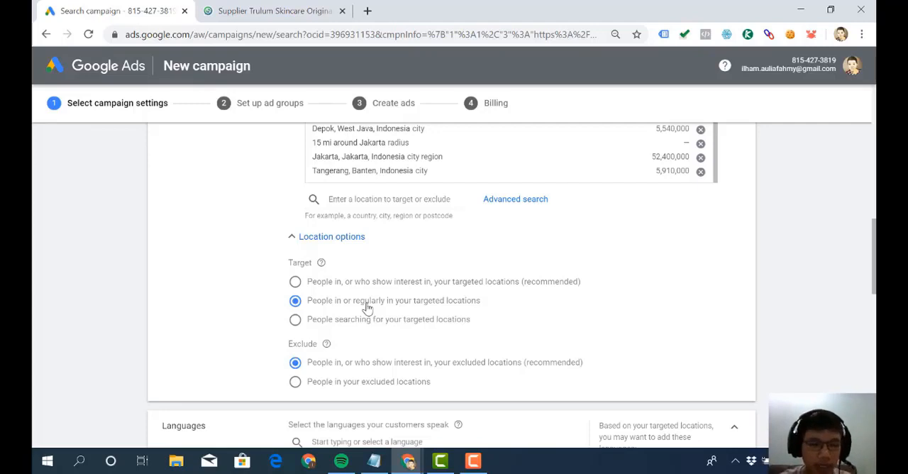
scroll(367, 307, down, 1)
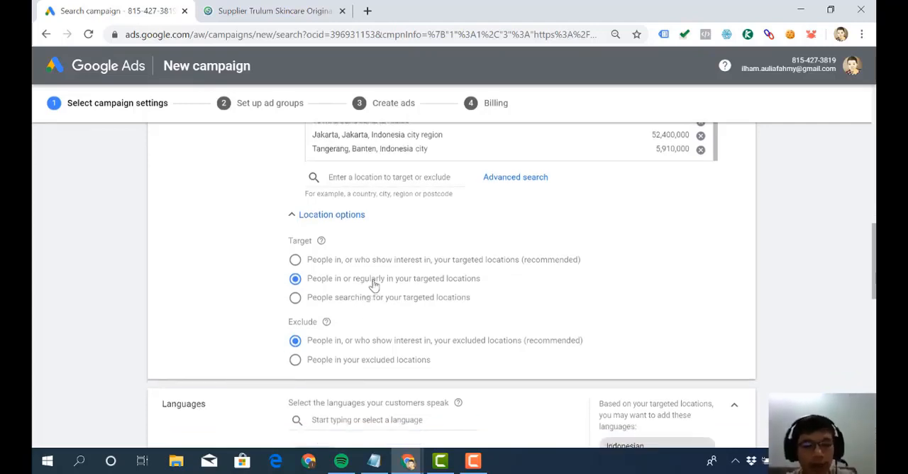
scroll(377, 283, down, 1)
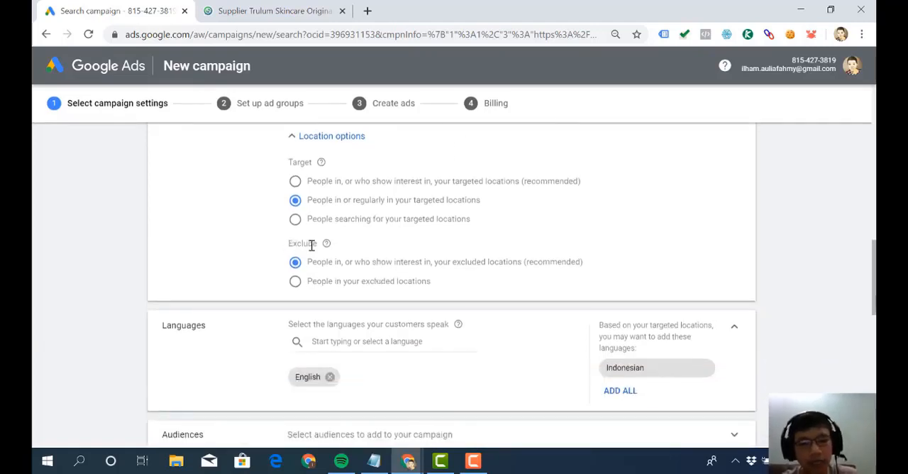
scroll(311, 244, up, 1)
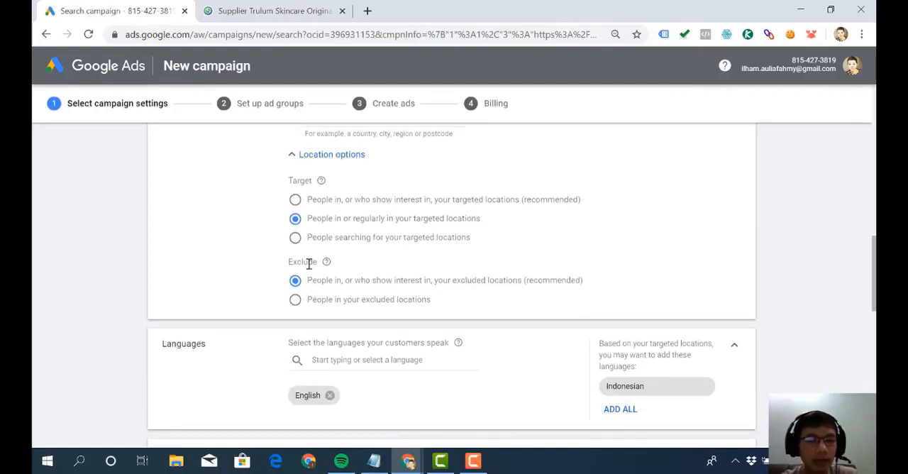
- Look up "papua" as a bulk location in the advanced location search, exclude the matched country Papua New Guinea and save
scroll(309, 263, up, 2)
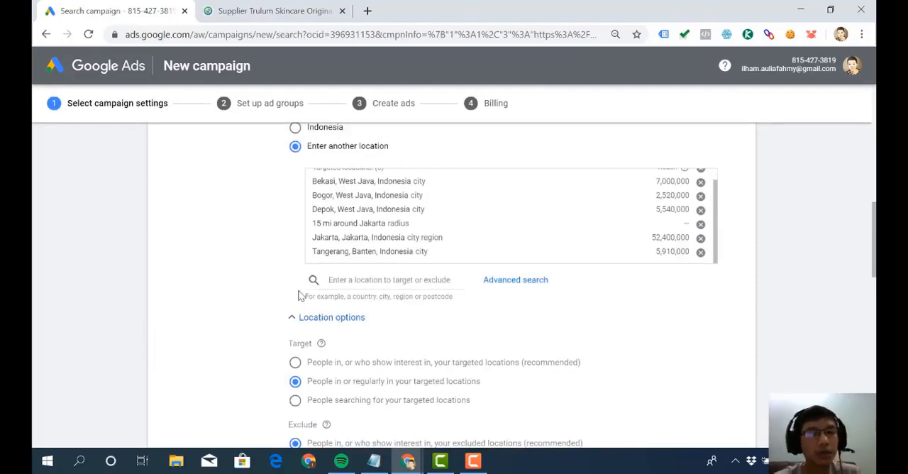
scroll(331, 236, up, 1)
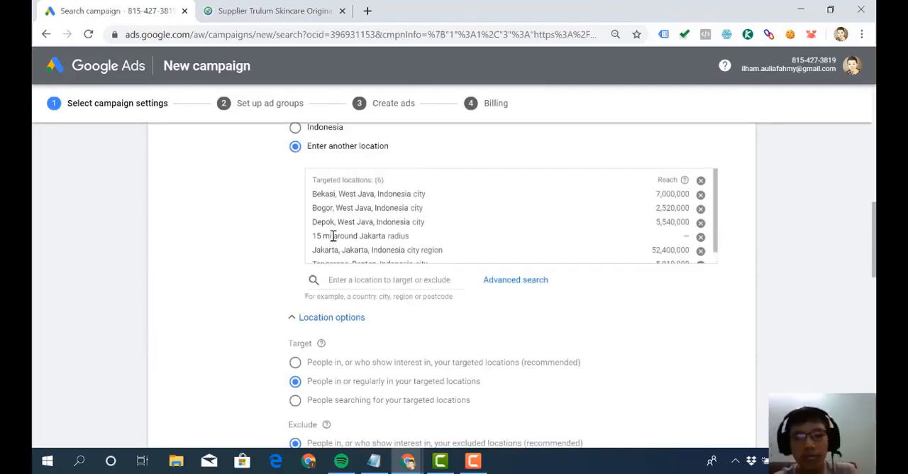
scroll(332, 236, down, 1)
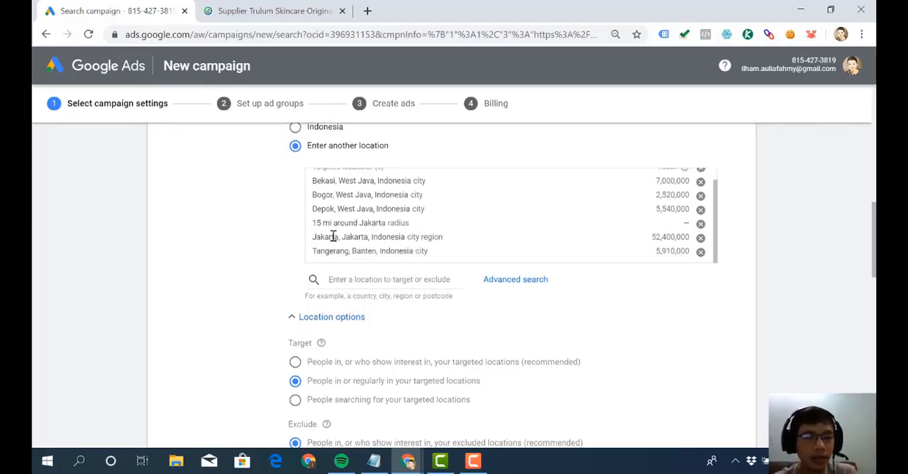
scroll(344, 344, down, 1)
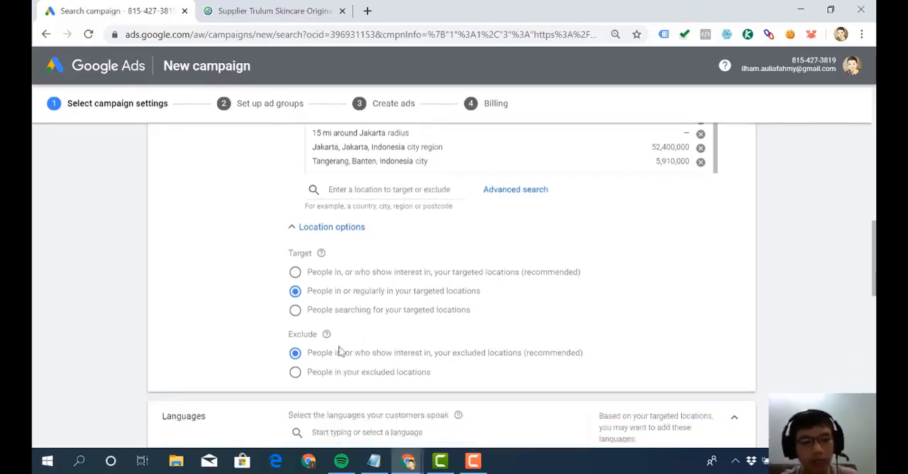
scroll(362, 291, up, 1)
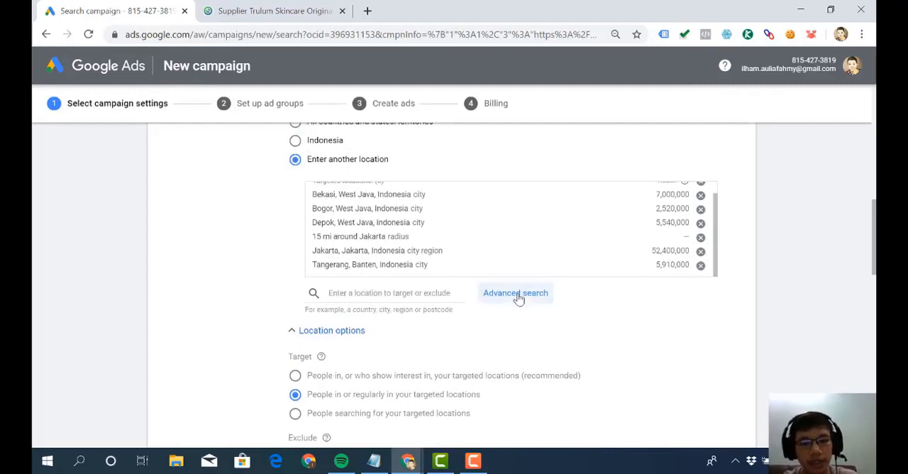
click(517, 294)
click(189, 115)
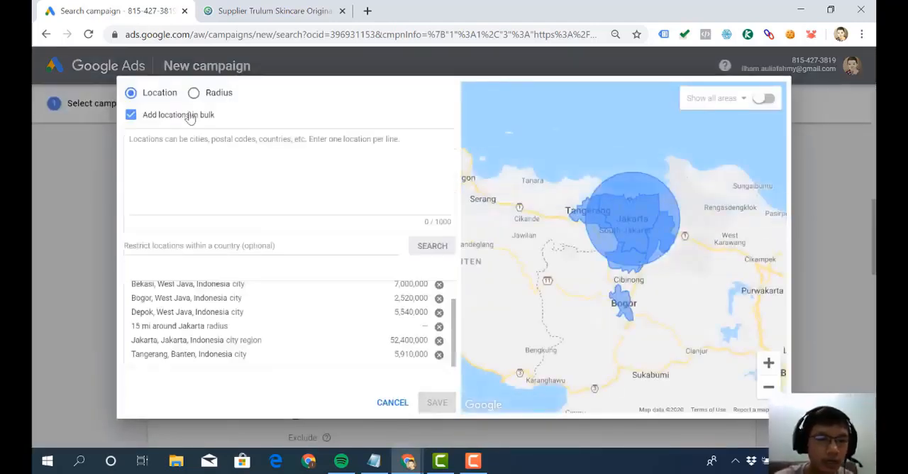
click(191, 174)
text(papua)
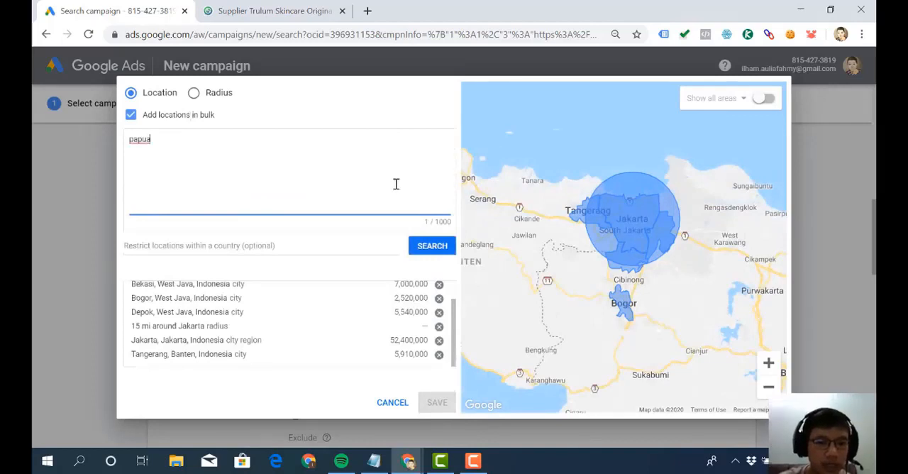
click(419, 248)
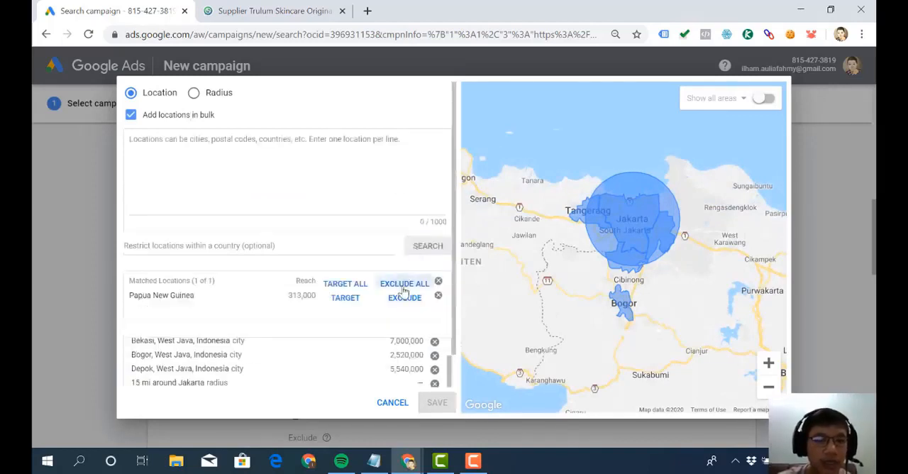
click(421, 285)
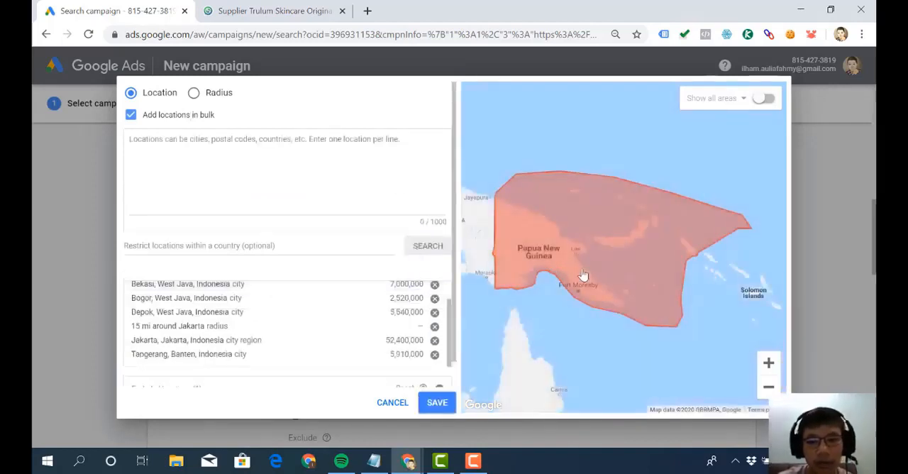
click(435, 401)
scroll(447, 292, down, 1)
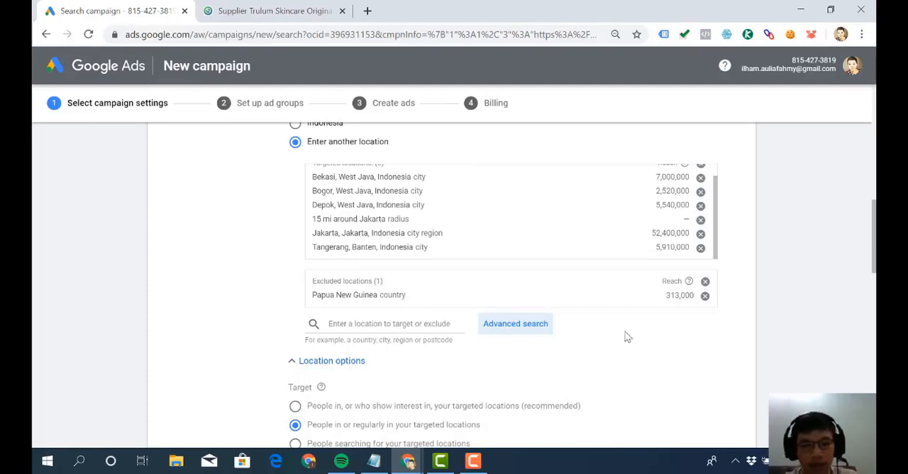
scroll(624, 336, down, 3)
click(475, 460)
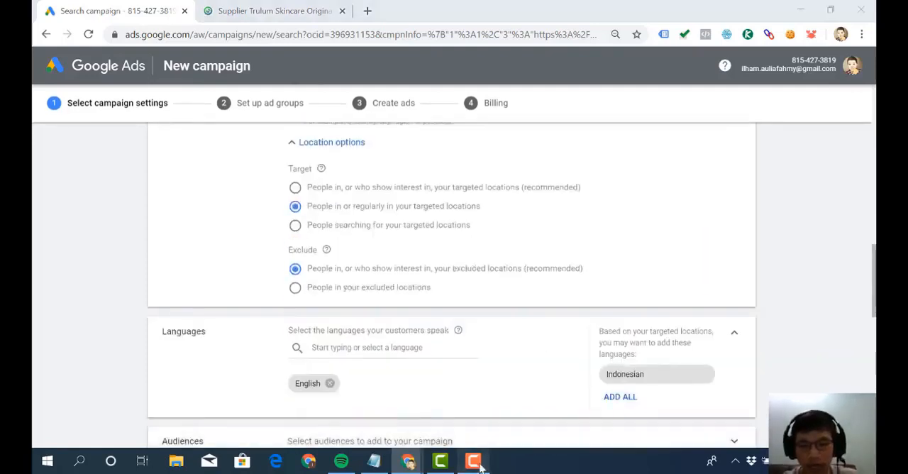